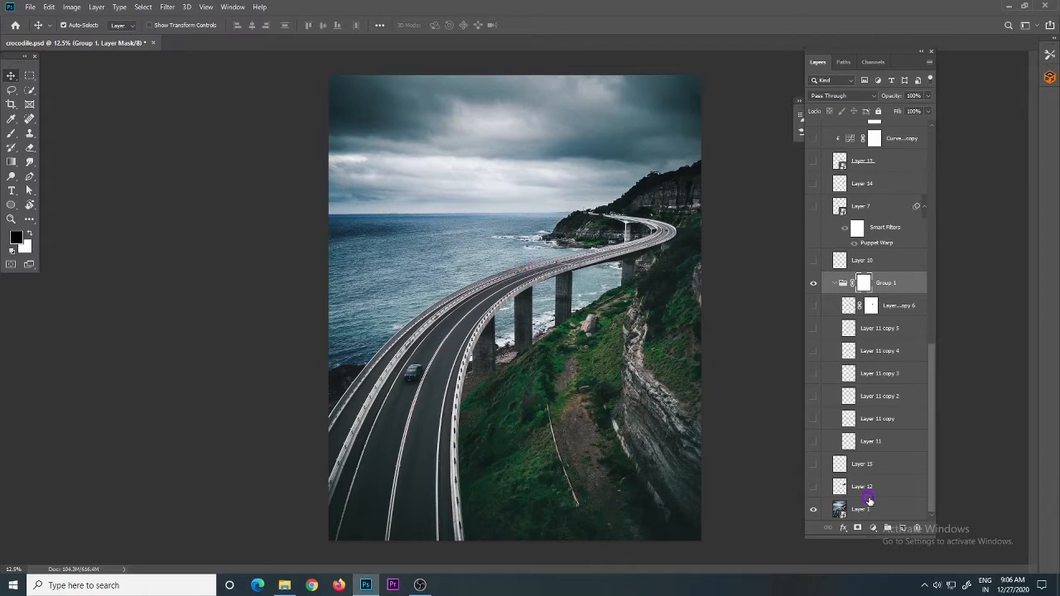
# Step: Turn on Layer 12 to remove the far road section, comparing it on and off, and activate the Clone Stamp tool
pyautogui.click(813, 486)
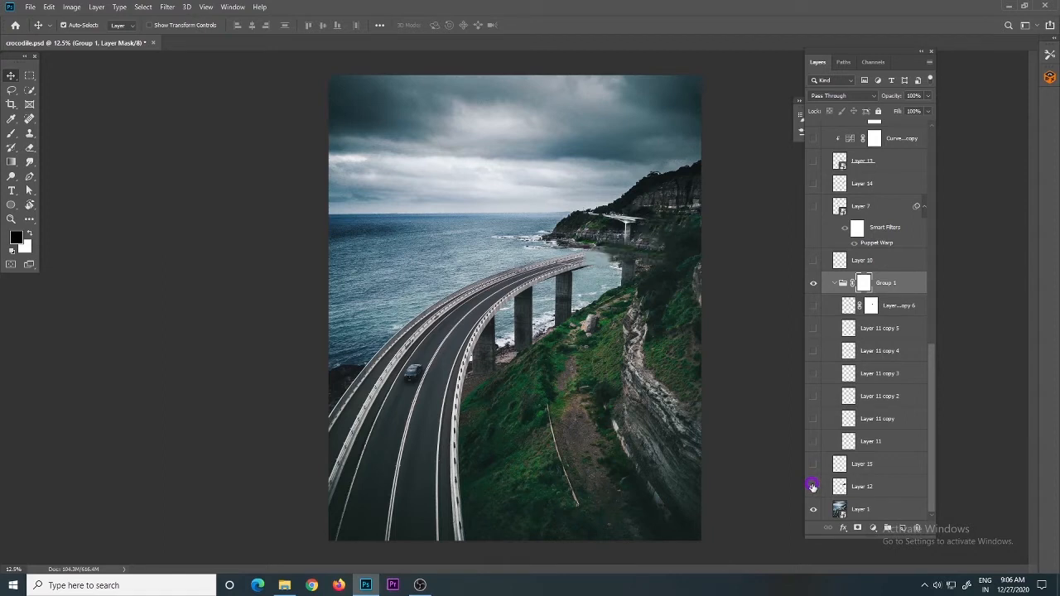
pyautogui.click(813, 487)
pyautogui.click(812, 486)
pyautogui.click(812, 486)
pyautogui.click(812, 486)
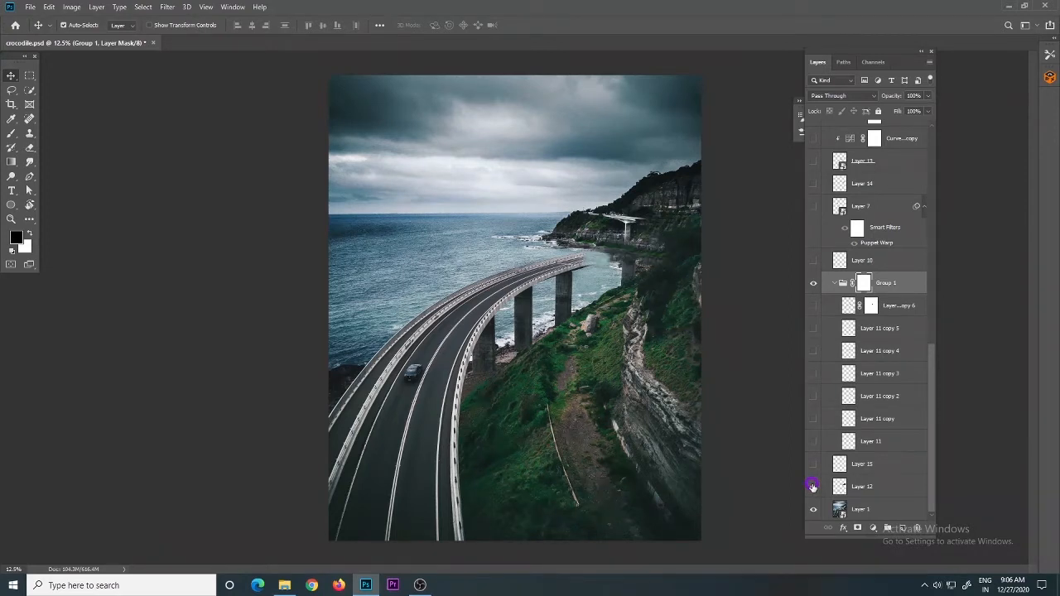
pyautogui.keyDown('ctrl'); pyautogui.click(668, 238); pyautogui.keyUp('ctrl')
pyautogui.moveTo(656, 251); pyautogui.dragTo(545, 271)
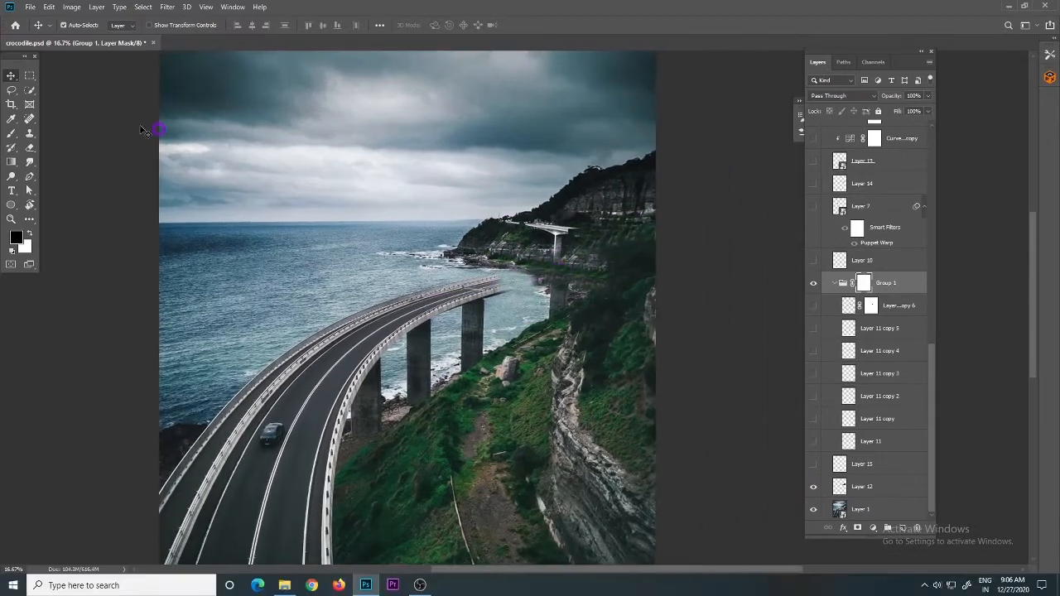
pyautogui.click(29, 133)
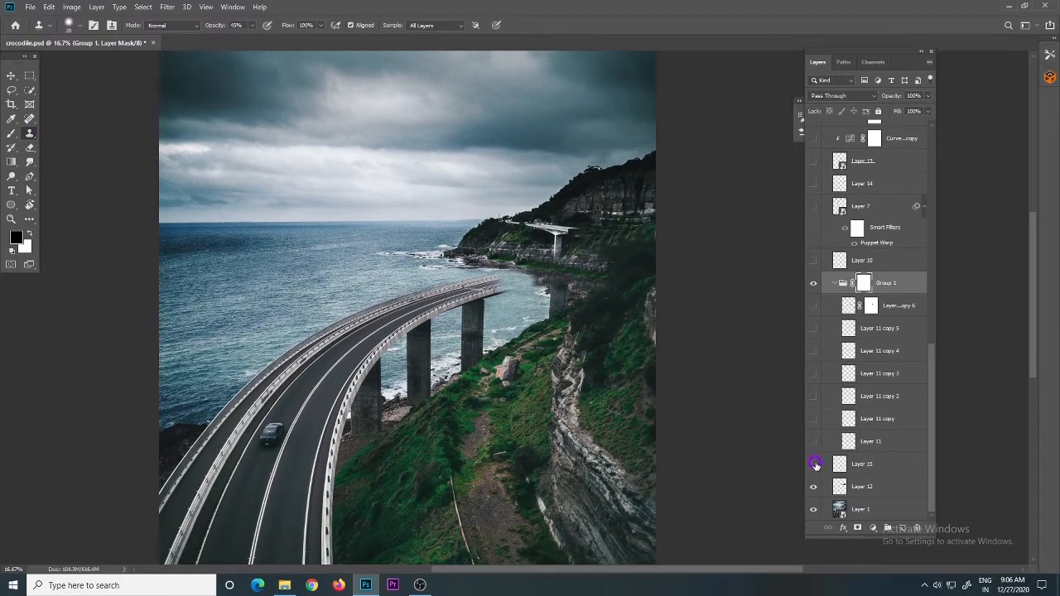
# Step: Show Layer 15 below Group 1 and all the Layer 11 copies inside the group, up to copy 6
pyautogui.moveTo(814, 465); pyautogui.dragTo(814, 402)
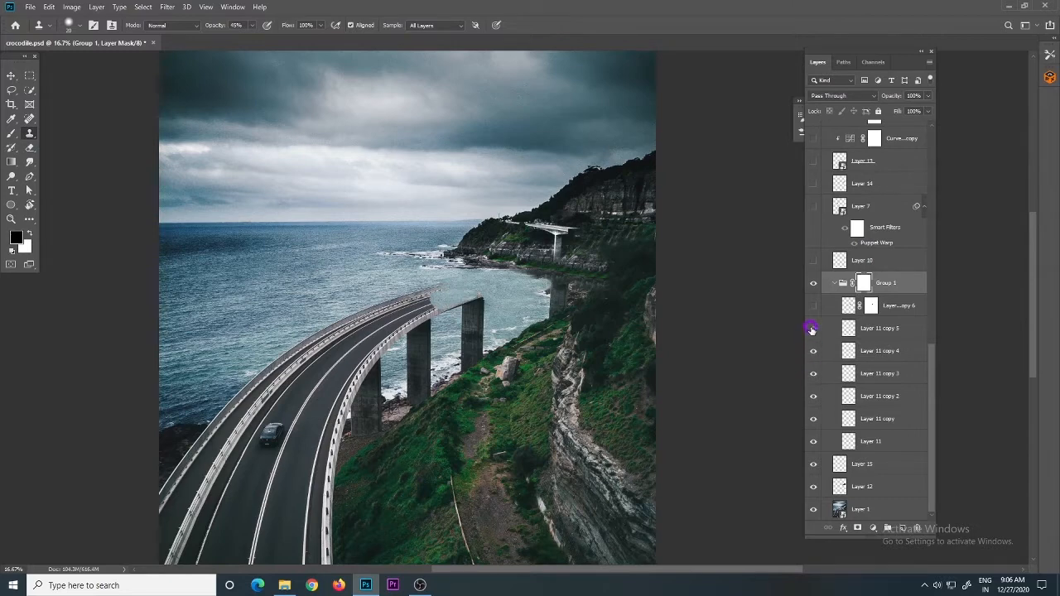
pyautogui.click(813, 311)
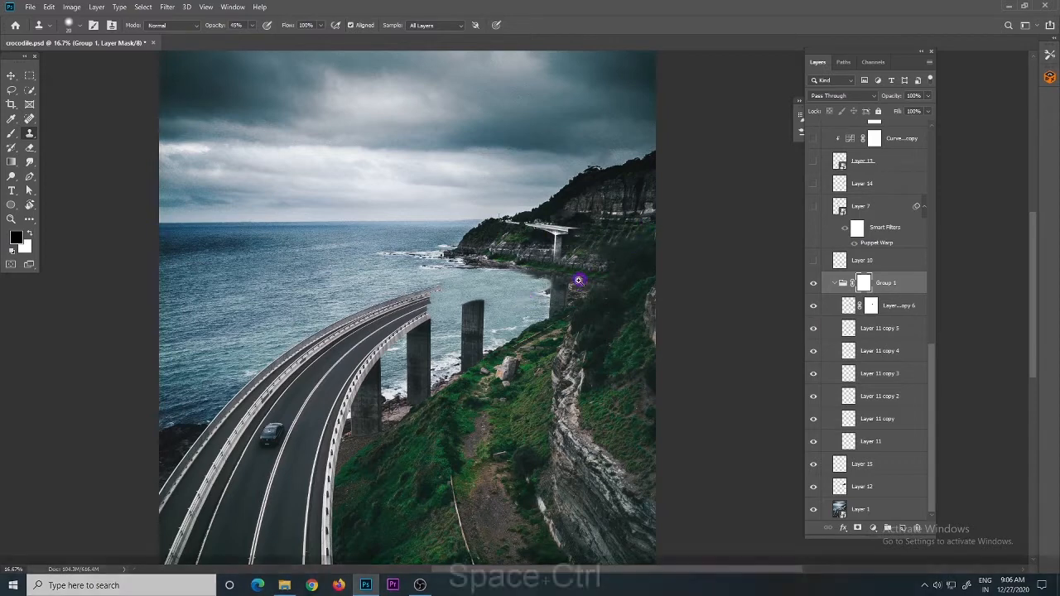
pyautogui.keyDown('ctrl'); pyautogui.keyDown('alt'); pyautogui.click(553, 284); pyautogui.keyUp('alt'); pyautogui.keyUp('ctrl')
pyautogui.moveTo(552, 326); pyautogui.dragTo(622, 284)
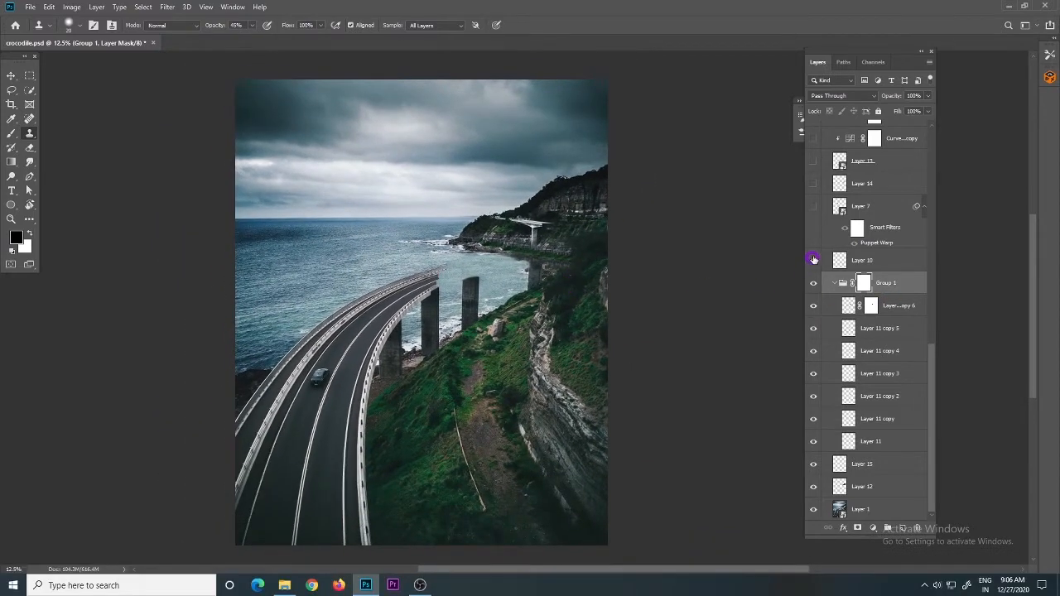
# Step: Preview Layer 10 and the curved Puppet Warp strip on Layer 7 above the road, and hide both layers again
pyautogui.click(813, 206)
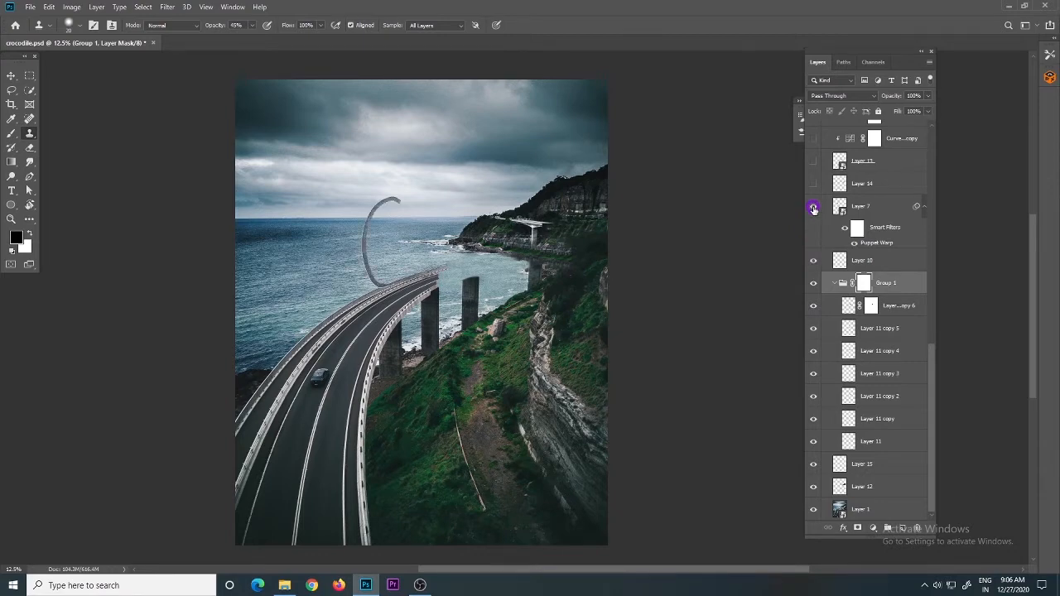
pyautogui.click(813, 207)
pyautogui.click(814, 207)
pyautogui.click(813, 207)
pyautogui.click(813, 207)
pyautogui.keyDown('ctrl'); pyautogui.click(371, 254); pyautogui.keyUp('ctrl')
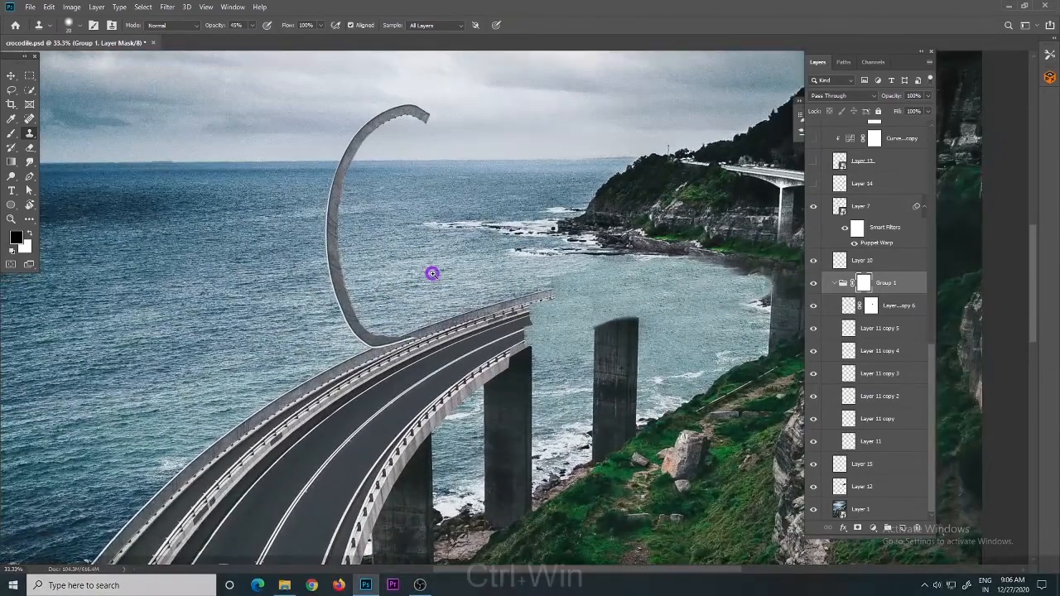
pyautogui.keyDown('ctrl'); pyautogui.click(431, 273); pyautogui.keyUp('ctrl')
pyautogui.keyDown('alt'); pyautogui.click(431, 273); pyautogui.keyUp('alt')
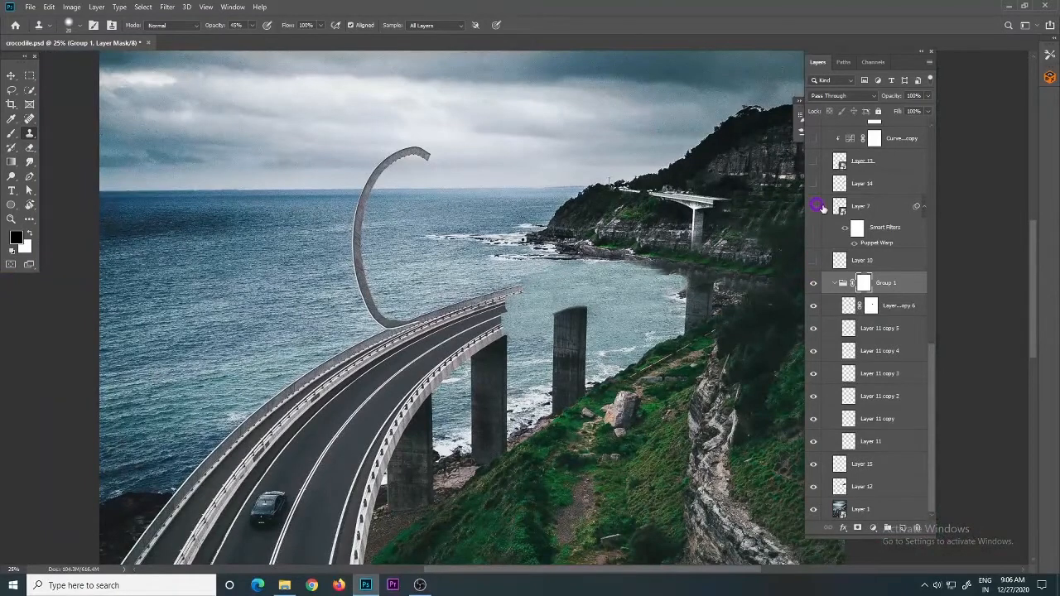
pyautogui.click(813, 206)
# Step: Briefly toggle Layer 13 and Layer 7 on and off to check what each one contains
pyautogui.scroll(3, 884, 268)
pyautogui.scroll(2, 882, 276)
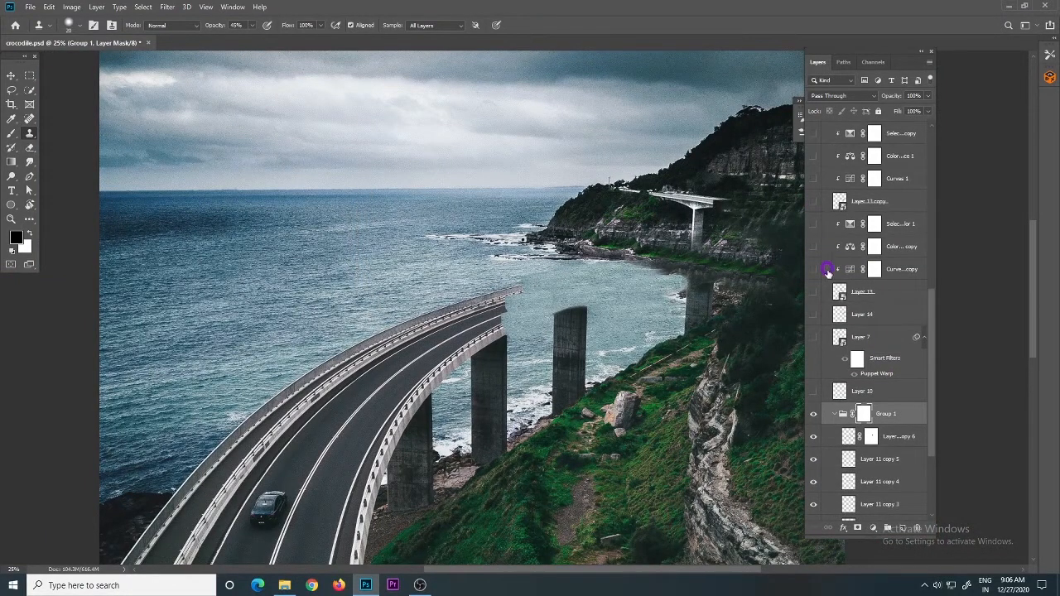
pyautogui.click(813, 293)
pyautogui.click(813, 293)
pyautogui.scroll(5, 861, 295)
pyautogui.scroll(-5, 861, 295)
pyautogui.click(811, 339)
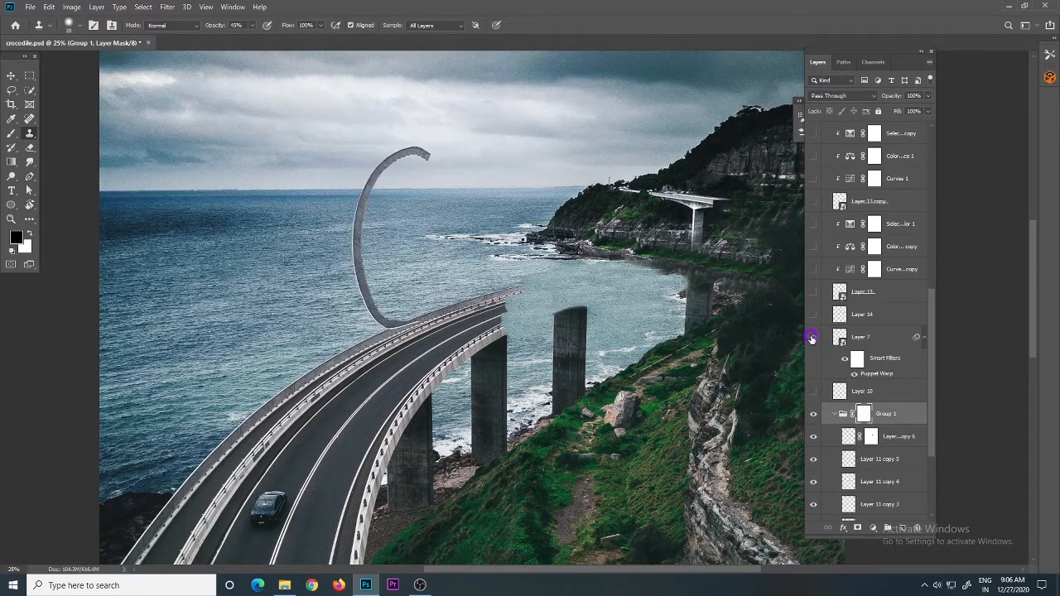
pyautogui.click(811, 338)
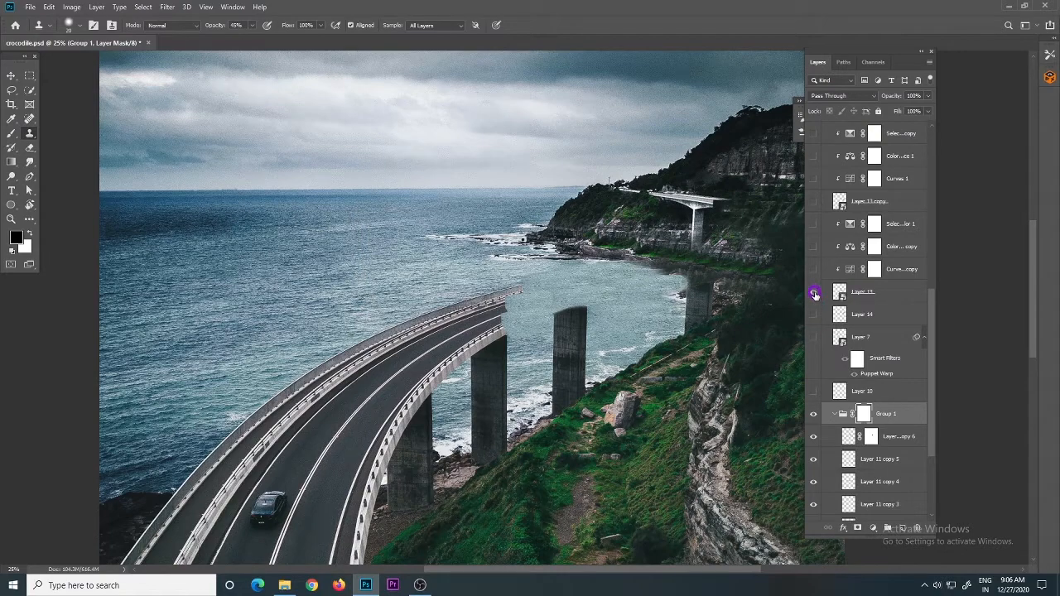
# Step: Show the concrete pillar cap on Layer 13 together with its clipped Curves, Color Balance and Selective Color adjustments
pyautogui.click(814, 293)
pyautogui.click(814, 293)
pyautogui.click(814, 293)
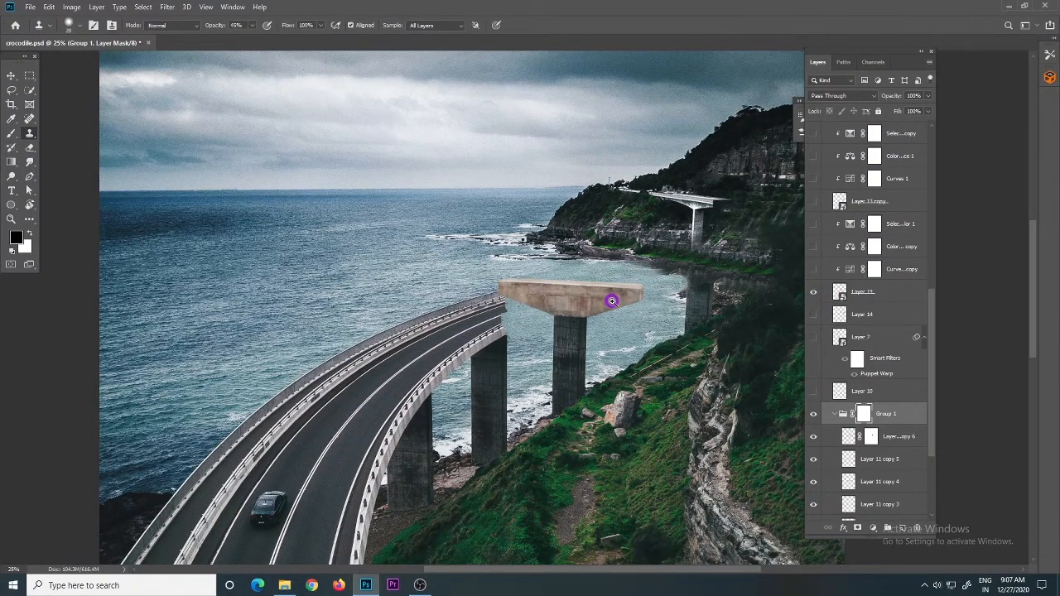
pyautogui.scroll(2, 610, 301)
pyautogui.scroll(-2, 588, 301)
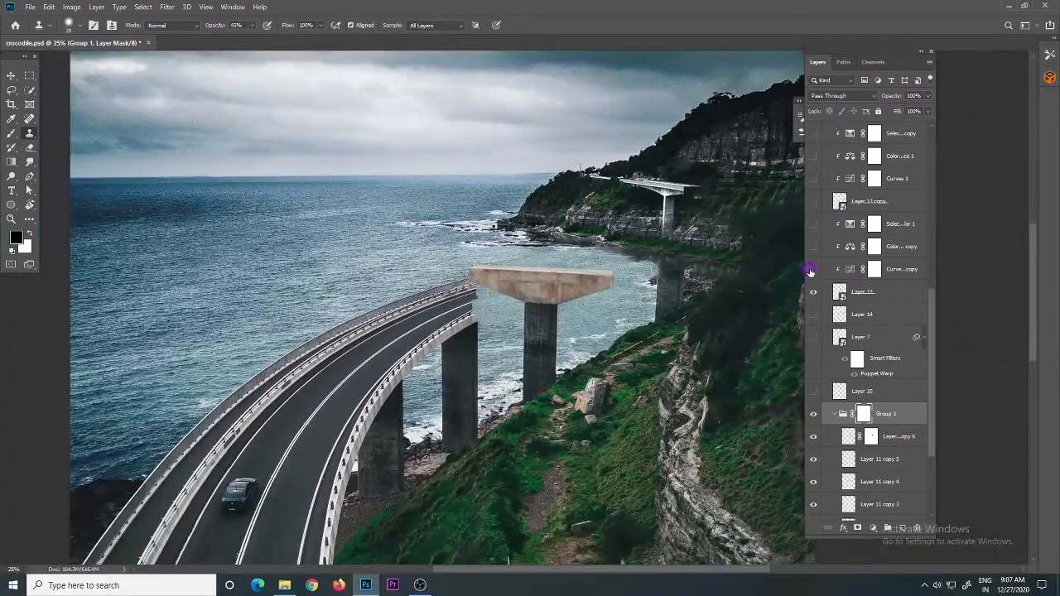
pyautogui.click(810, 271)
pyautogui.click(811, 246)
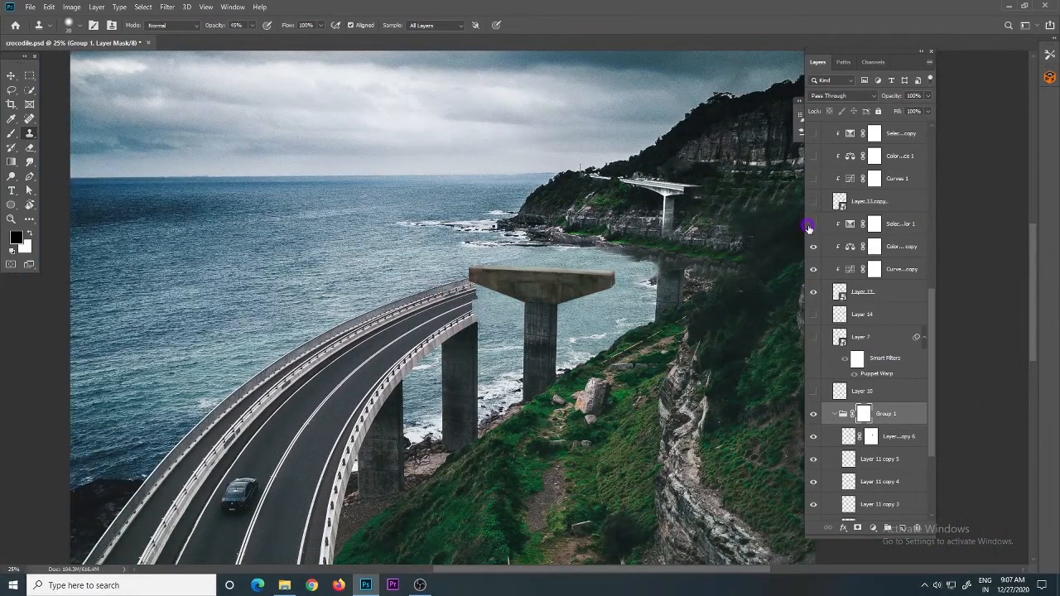
# Step: Show the second pillar cap on Layer 13 copy with its clipped Curves, Color Balance and Selective Color adjustments
pyautogui.click(814, 201)
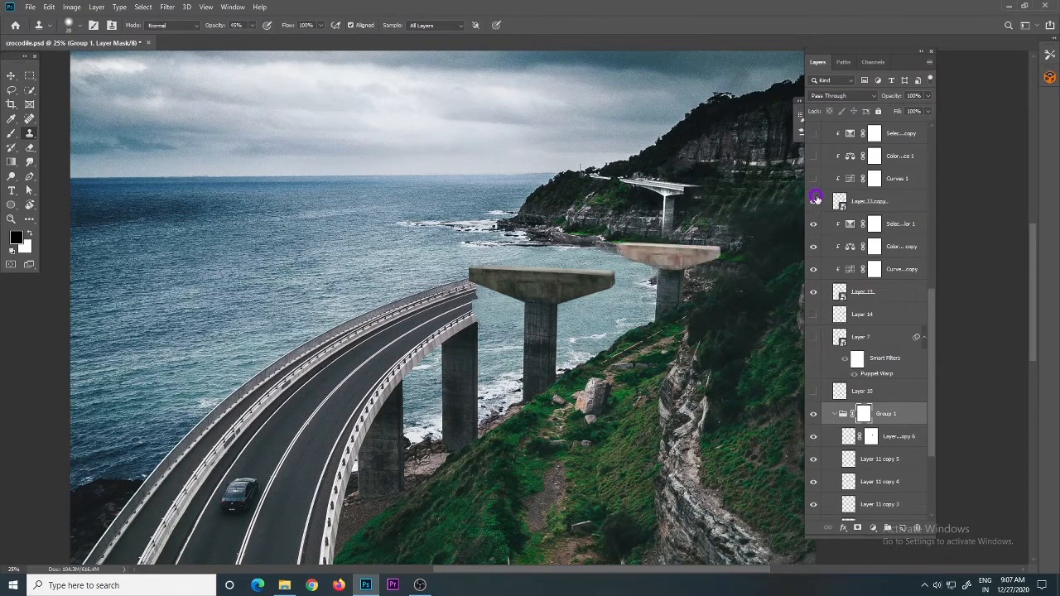
pyautogui.scroll(2, 832, 306)
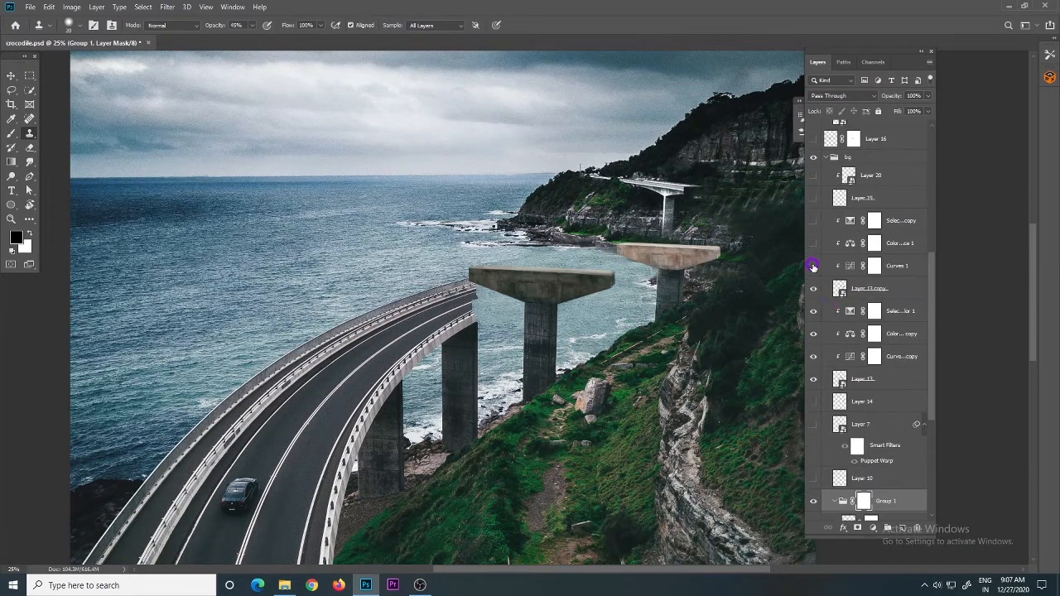
pyautogui.click(812, 265)
pyautogui.click(812, 244)
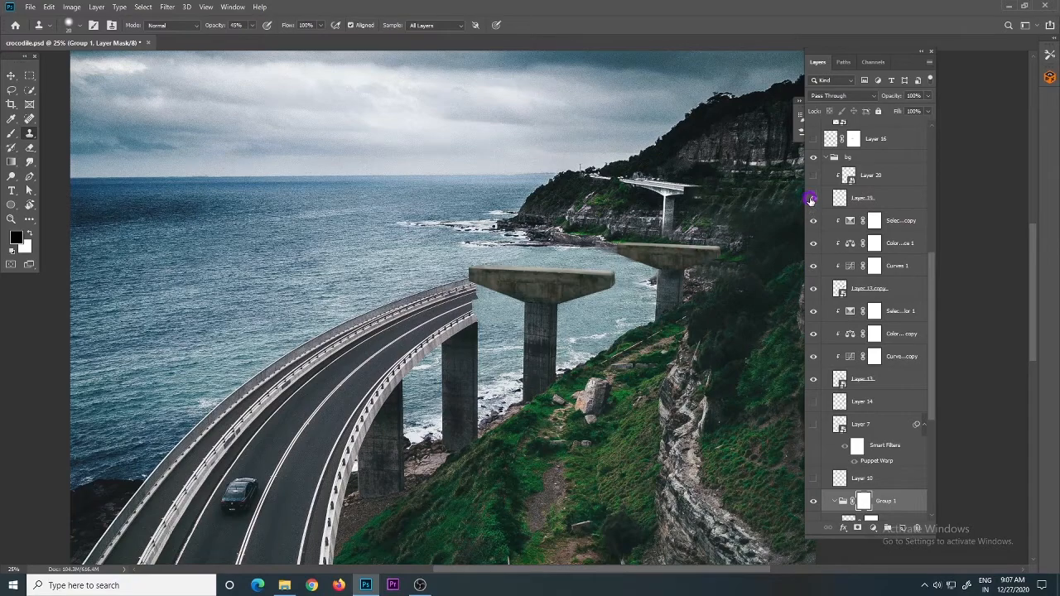
# Step: Show the black base shape at the distant bridge's end and the Layer 20 texture clipped to it
pyautogui.click(811, 199)
pyautogui.scroll(2, 817, 274)
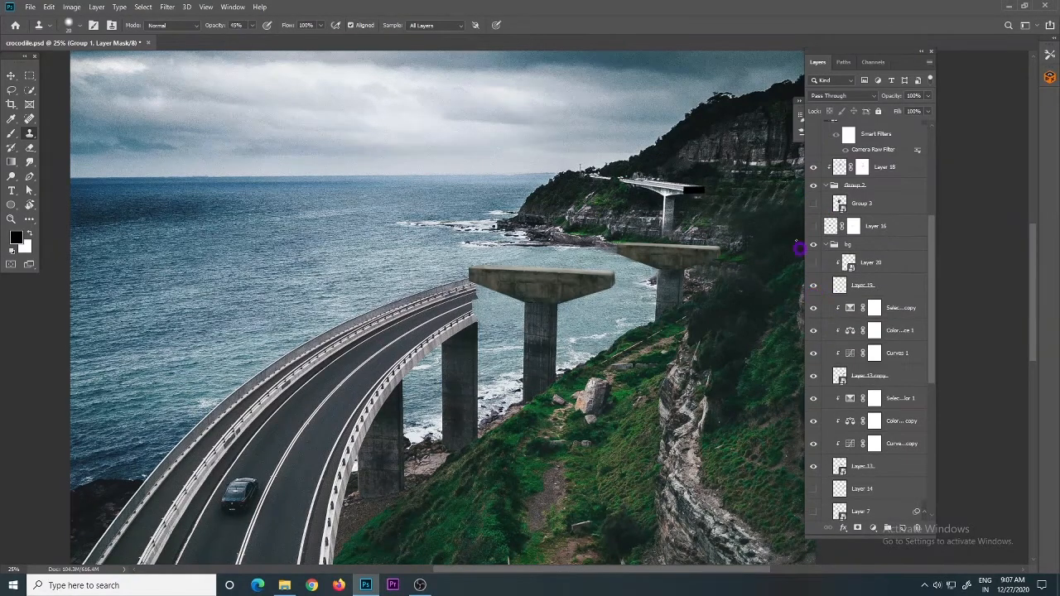
pyautogui.moveTo(710, 185); pyautogui.dragTo(808, 274)
pyautogui.click(813, 284)
pyautogui.click(813, 284)
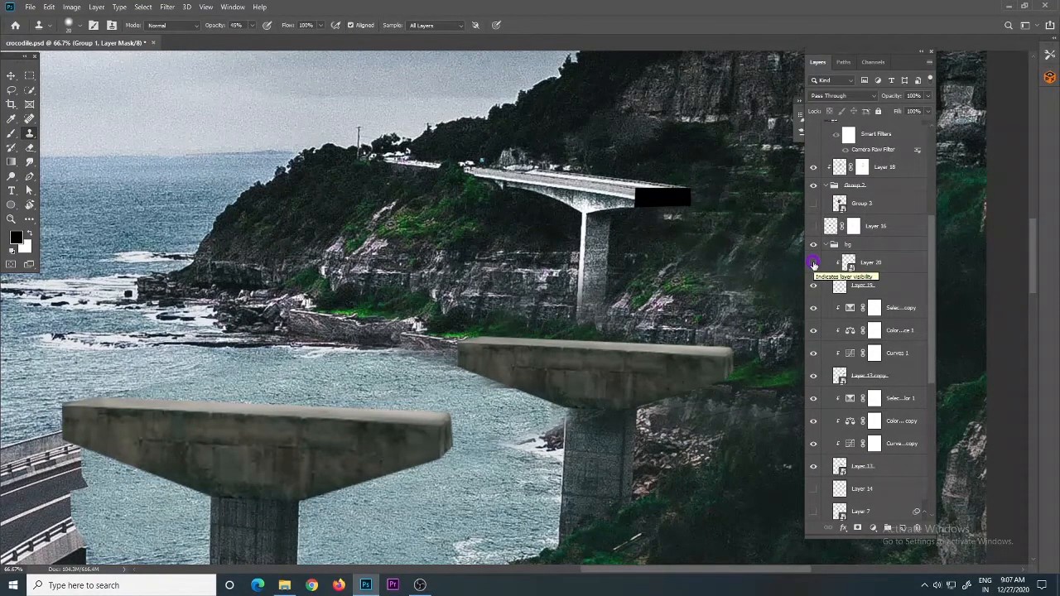
pyautogui.click(813, 263)
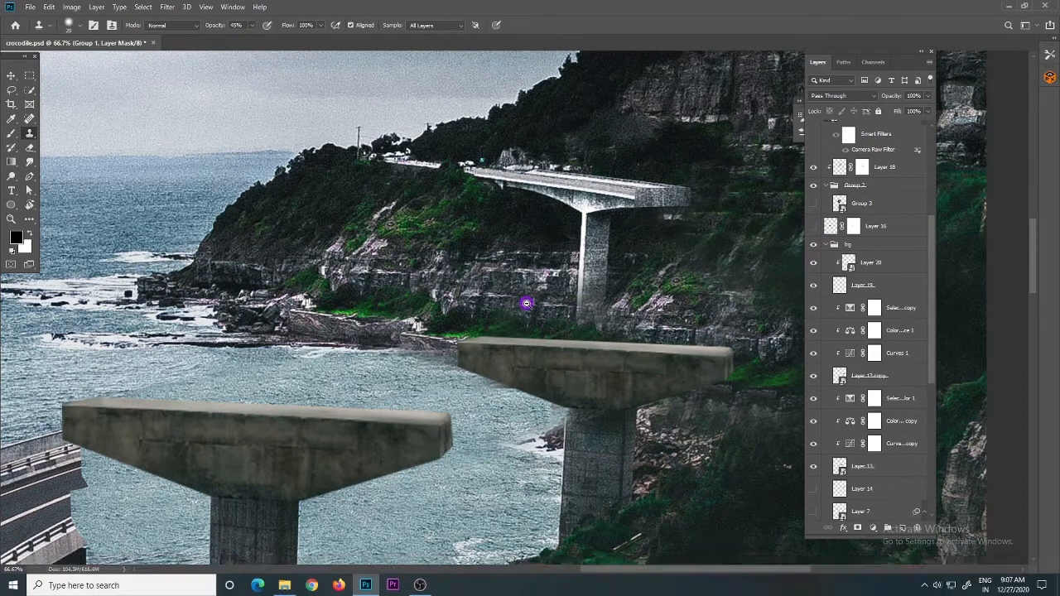
# Step: Show the Group 3 smart object containing the rolled-up road
pyautogui.scroll(-3, 525, 301)
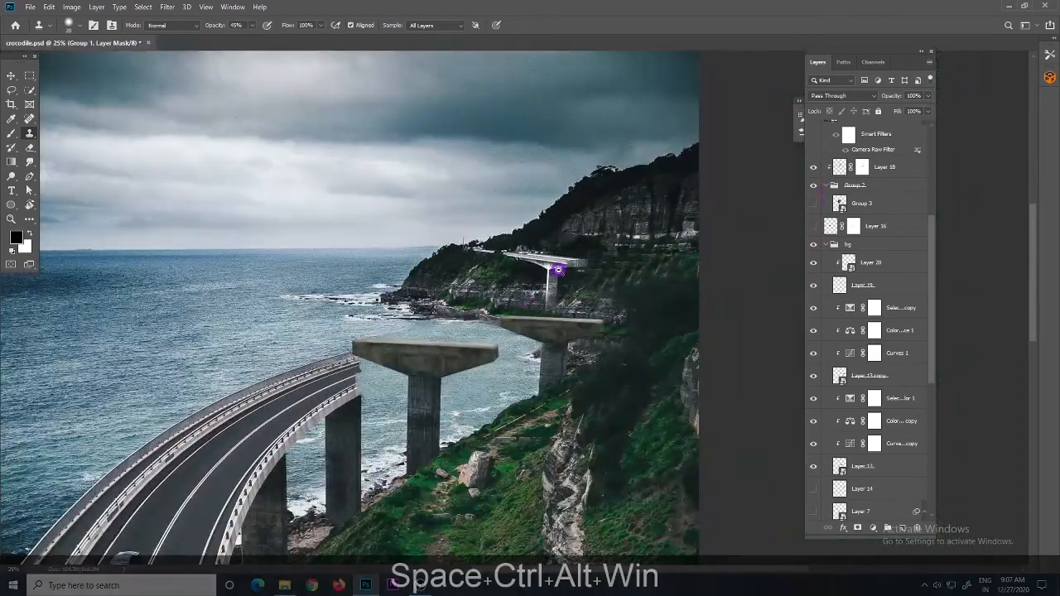
pyautogui.keyDown('ctrl'); pyautogui.keyDown('alt'); pyautogui.click(563, 268); pyautogui.keyUp('alt'); pyautogui.keyUp('ctrl')
pyautogui.moveTo(570, 299); pyautogui.dragTo(573, 234)
pyautogui.scroll(-1, 569, 258)
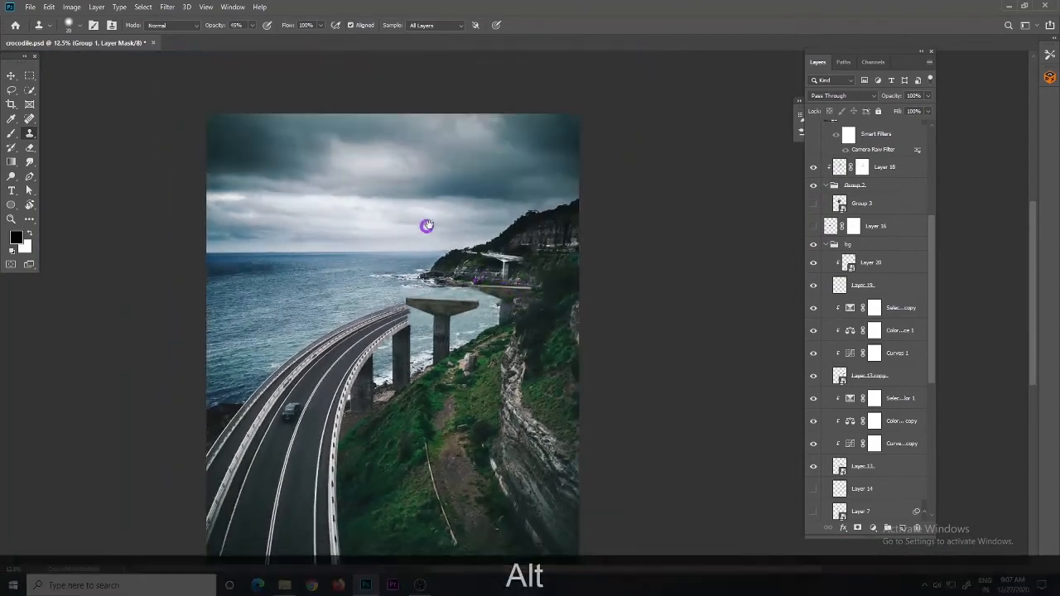
pyautogui.click(814, 207)
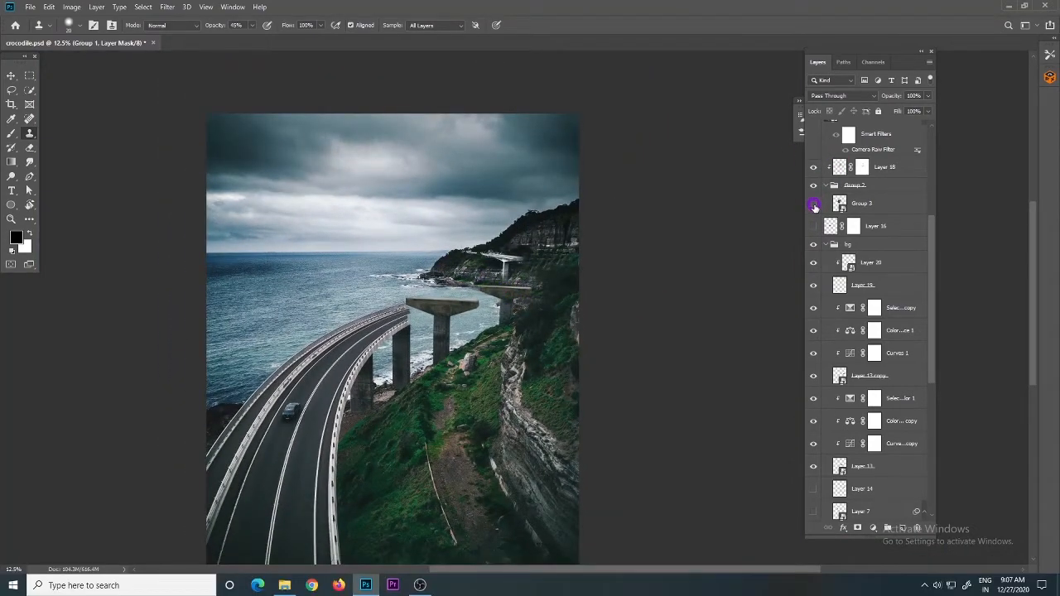
pyautogui.scroll(2, 378, 284)
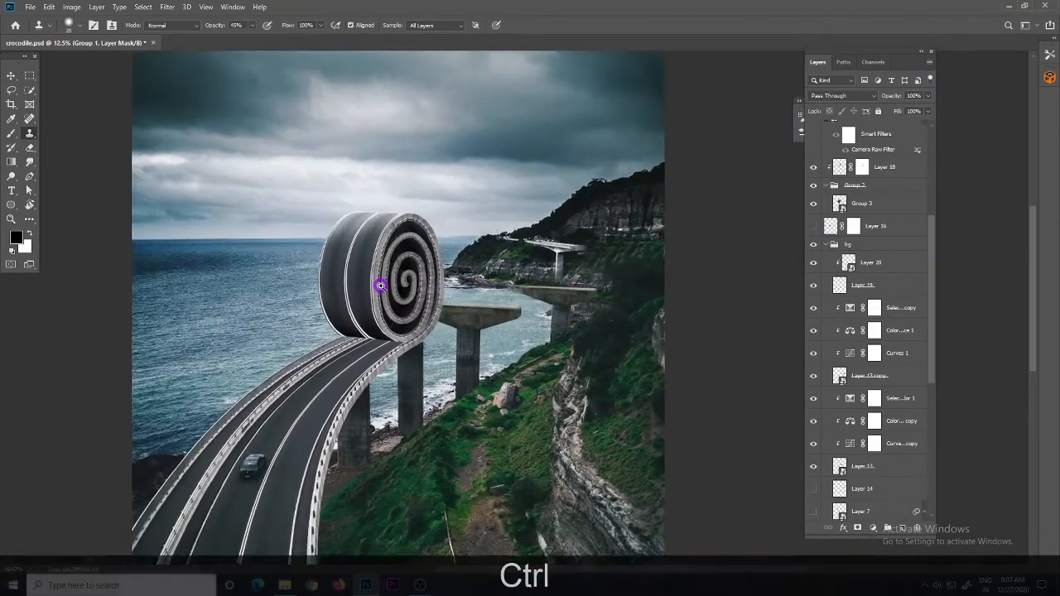
# Step: Open the contents of the Group 3 smart object and expand its layer group
pyautogui.doubleClick(841, 206)
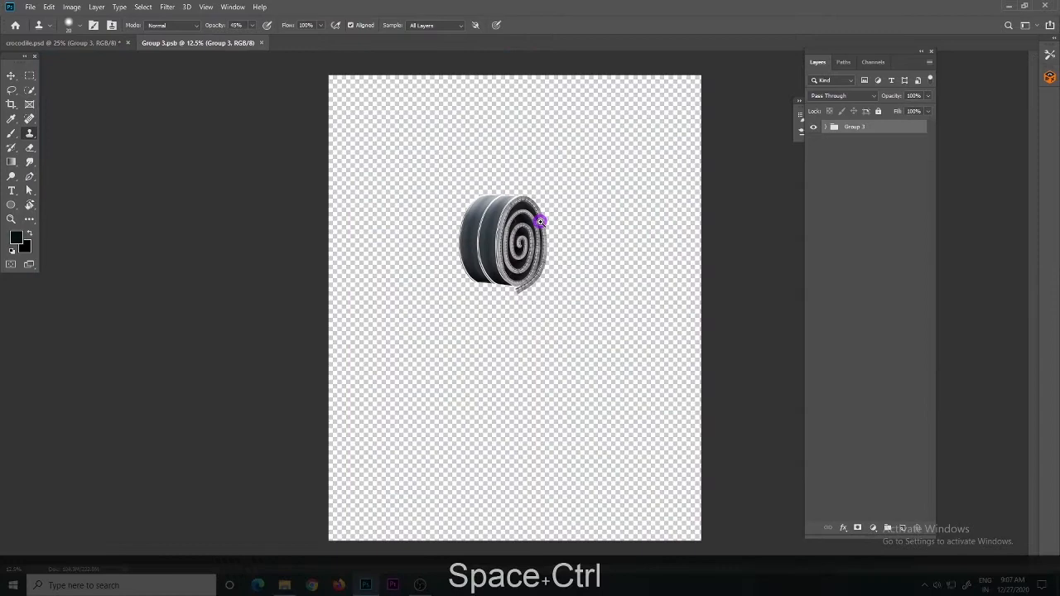
pyautogui.keyDown('ctrl'); pyautogui.click(540, 222); pyautogui.keyUp('ctrl')
pyautogui.keyDown('ctrl'); pyautogui.click(540, 222); pyautogui.keyUp('ctrl')
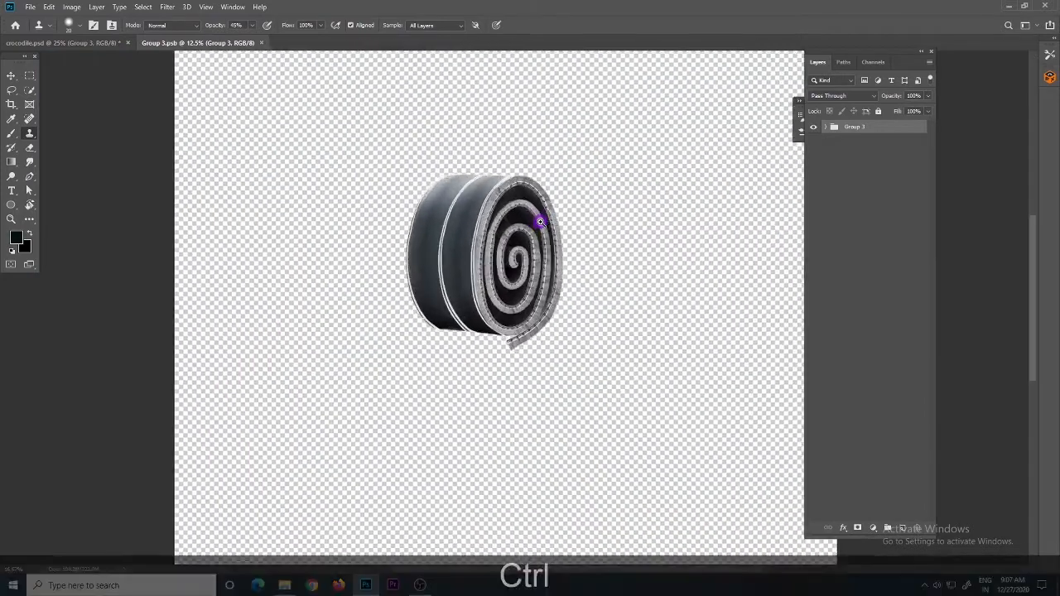
pyautogui.keyDown('ctrl'); pyautogui.click(540, 222); pyautogui.keyUp('ctrl')
pyautogui.click(826, 127)
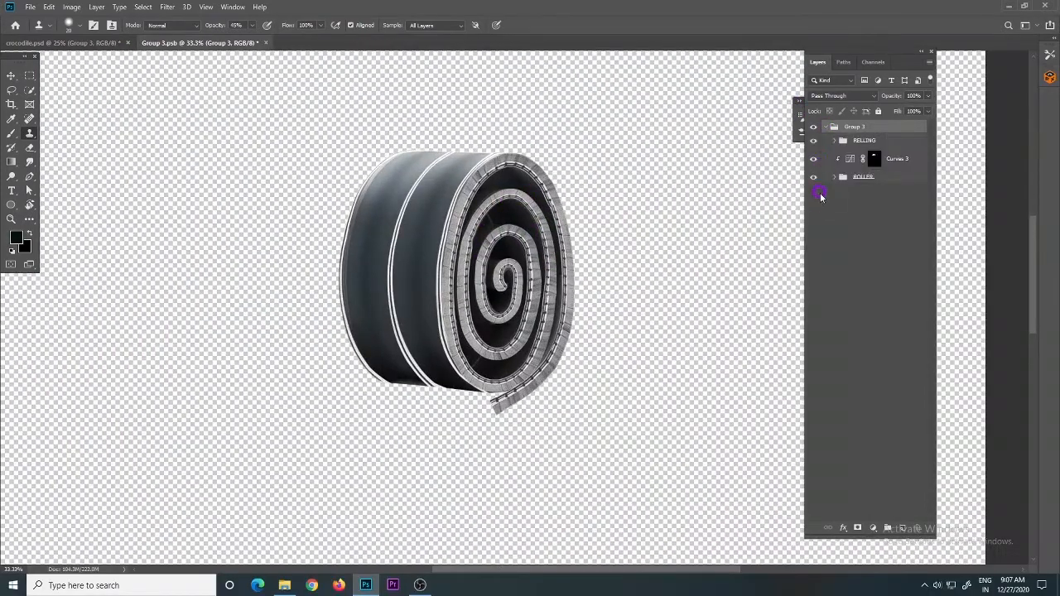
# Step: Hide the RELLING group and open the Layer 3 smart object inside the ROLLER group
pyautogui.click(814, 140)
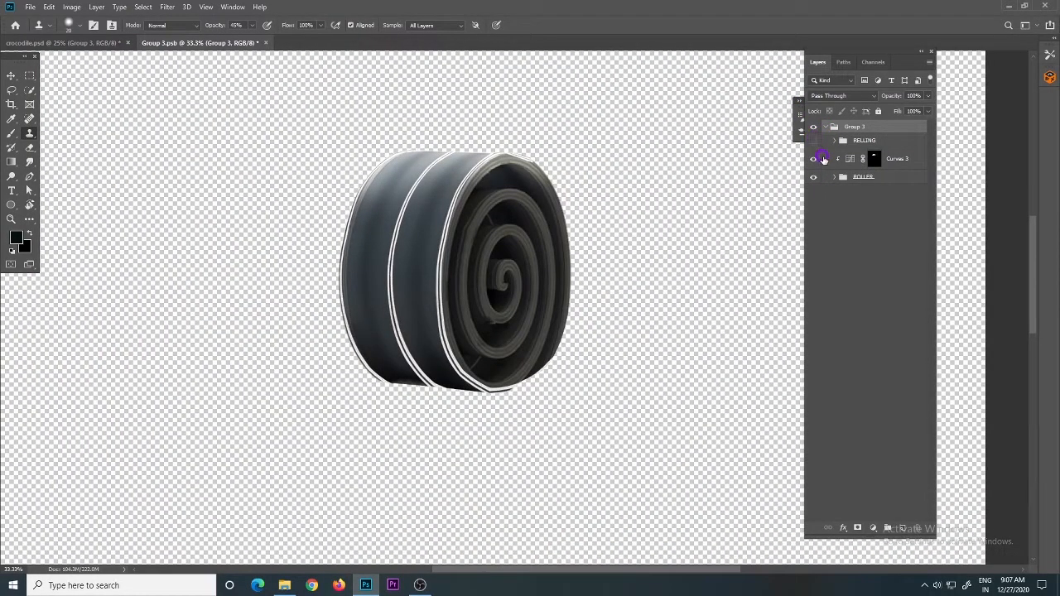
pyautogui.click(834, 176)
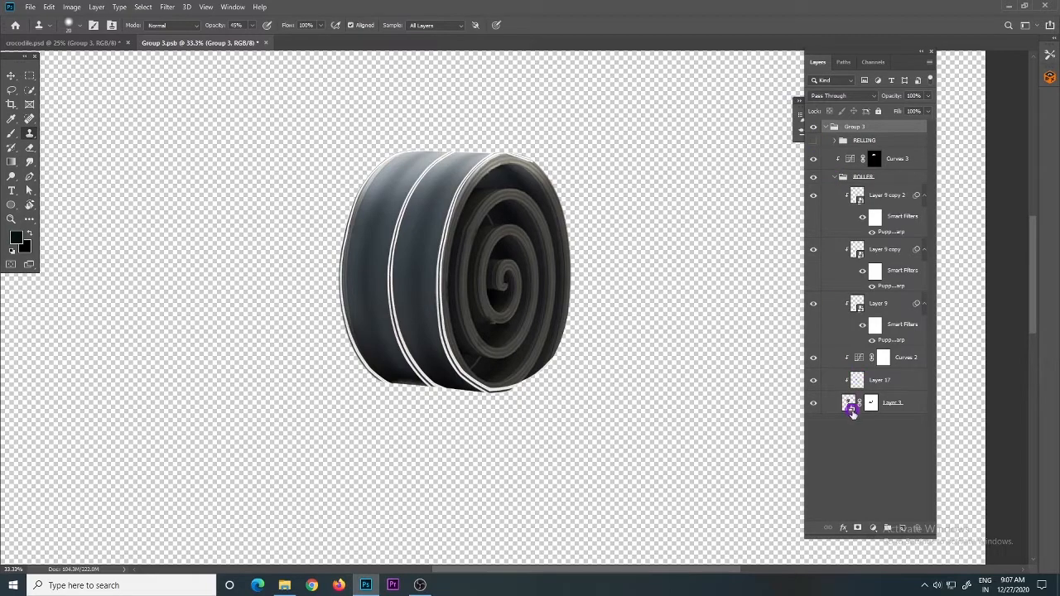
pyautogui.doubleClick(850, 403)
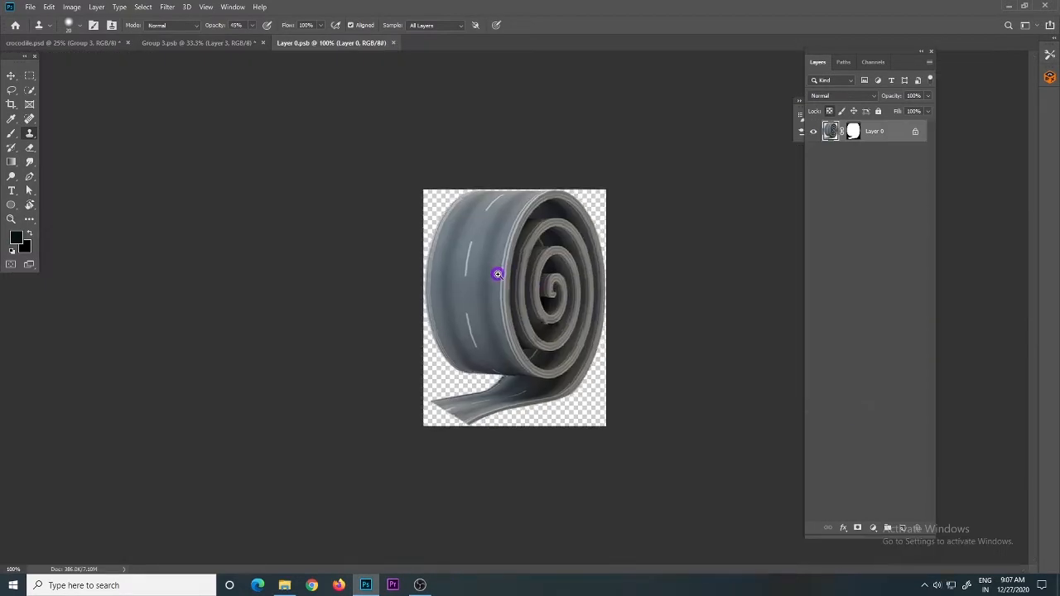
pyautogui.hotkey('ctrl', '+')
pyautogui.hotkey('ctrl', '+')
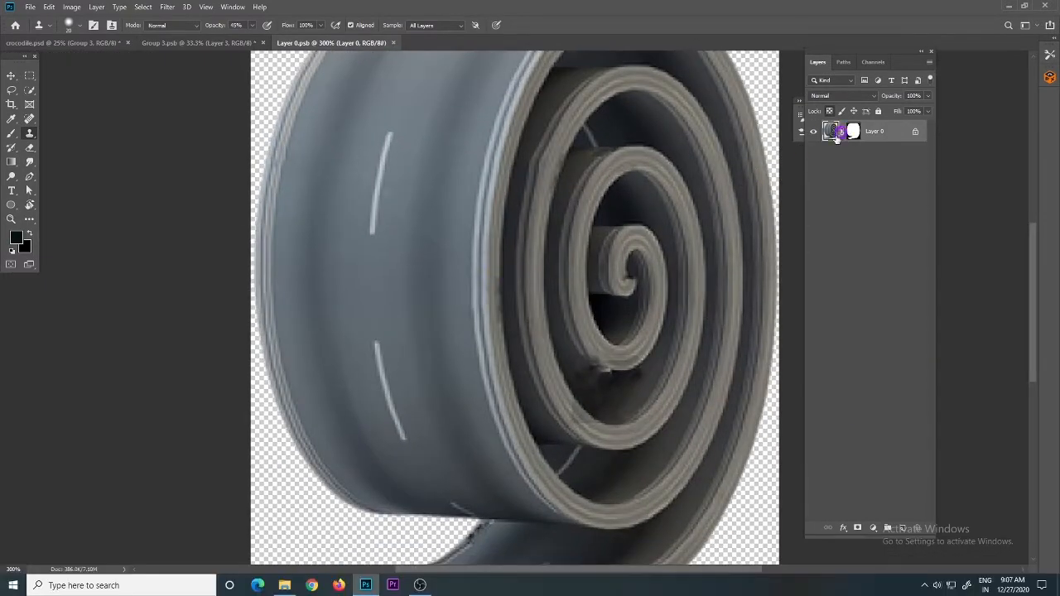
# Step: Disable the layer mask on Layer 0 to reveal the road roll's original background
pyautogui.keyDown('ctrl'); pyautogui.keyDown('alt'); pyautogui.click(687, 201); pyautogui.keyUp('alt'); pyautogui.keyUp('ctrl')
pyautogui.moveTo(507, 247); pyautogui.dragTo(583, 201)
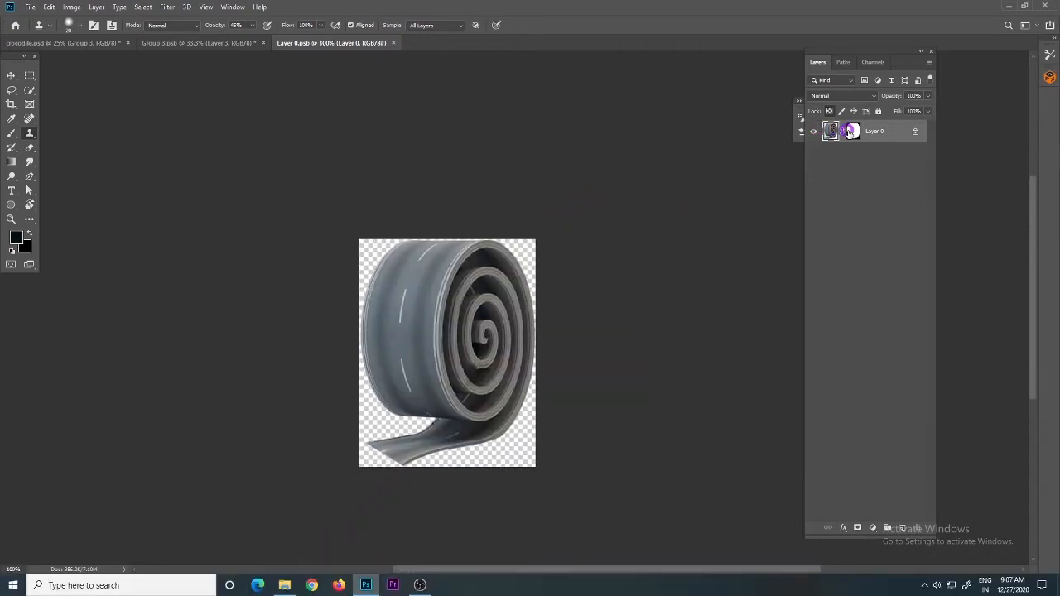
pyautogui.rightClick(853, 132)
pyautogui.click(865, 139)
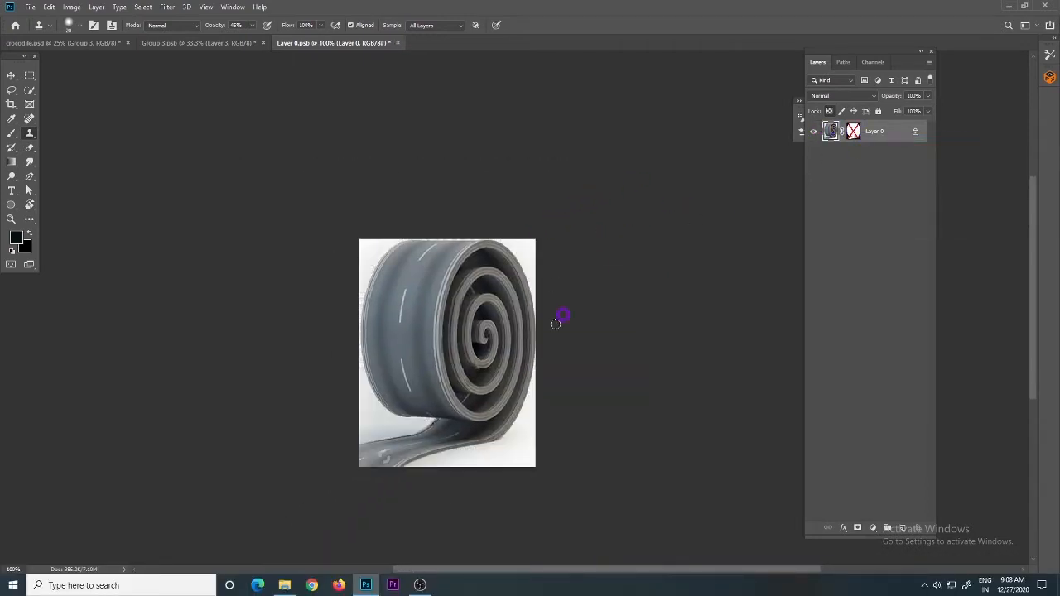
# Step: Re-enable the layer mask on Layer 0, then save and close the smart object
pyautogui.rightClick(853, 131)
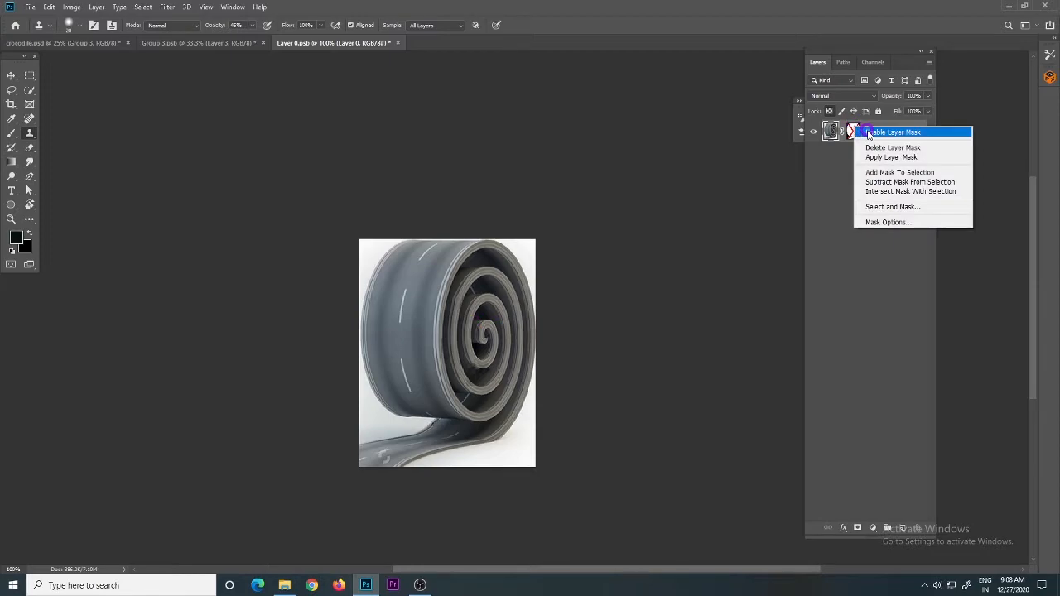
pyautogui.click(865, 132)
pyautogui.hotkey('ctrl', 's')
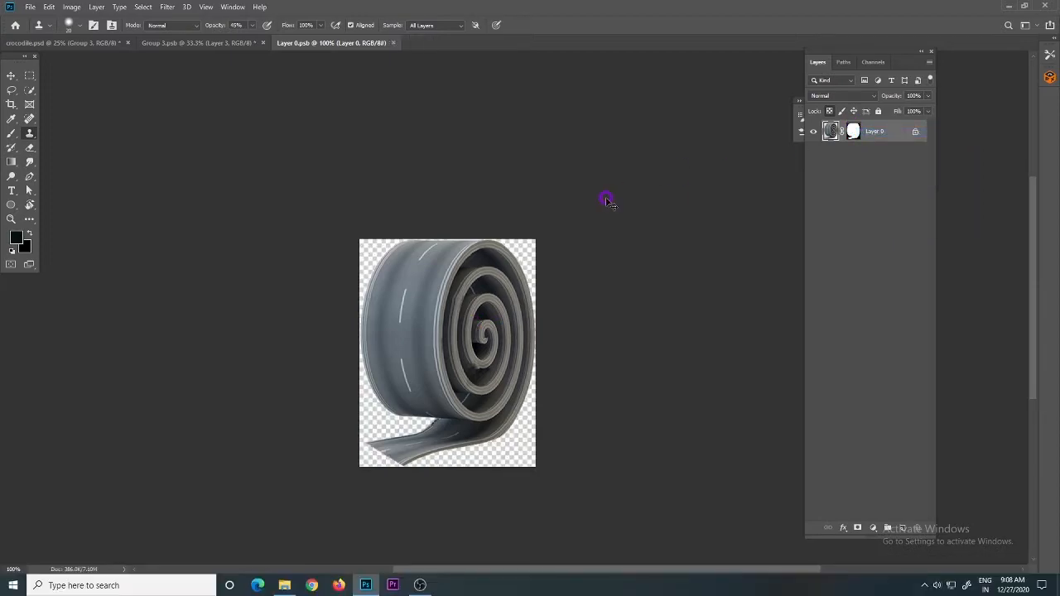
pyautogui.hotkey('ctrl', 'w')
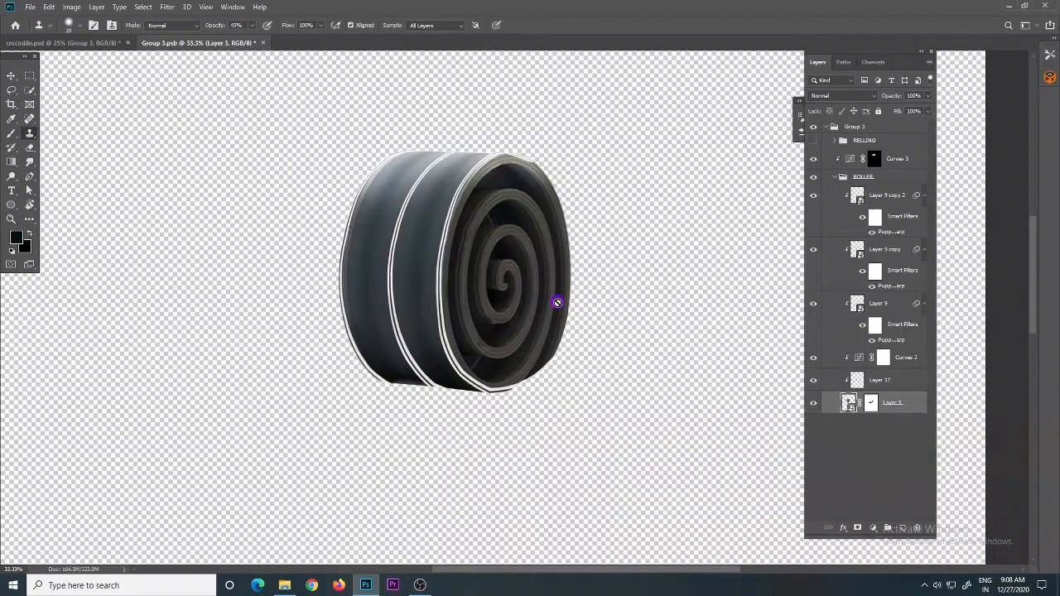
# Step: Arrange crocodile.psd and Group 3.psb side by side in a 2-up vertical layout to compare the road roll in both
pyautogui.click(95, 42)
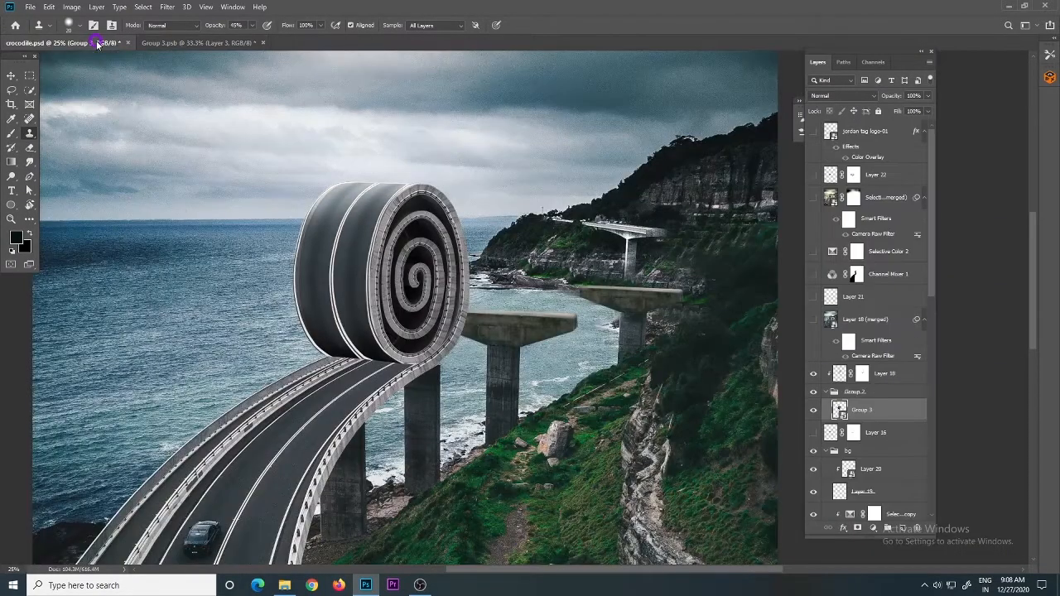
pyautogui.click(233, 6)
pyautogui.moveTo(249, 19)
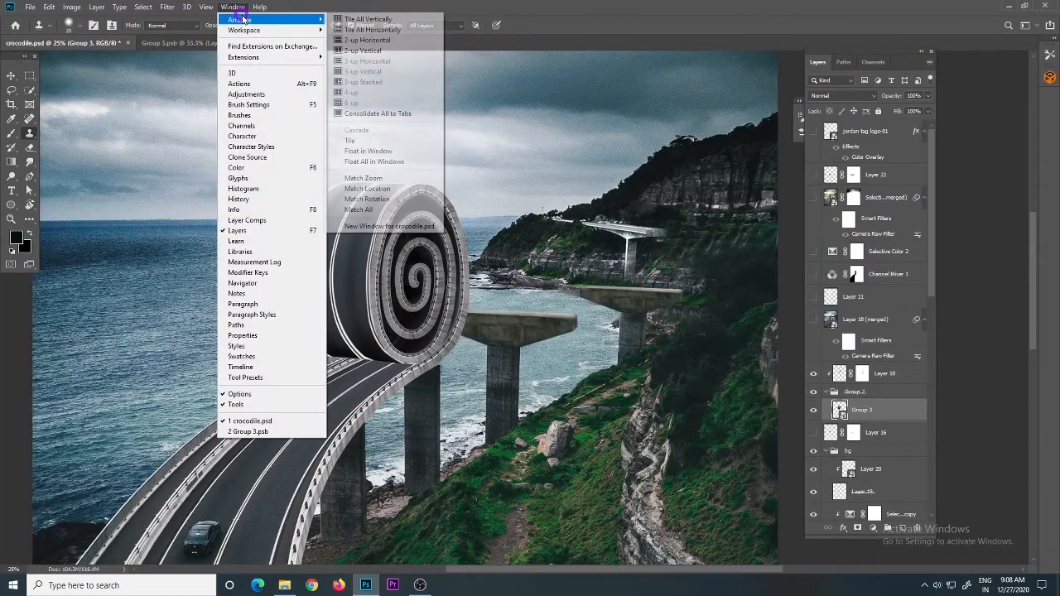
pyautogui.click(365, 53)
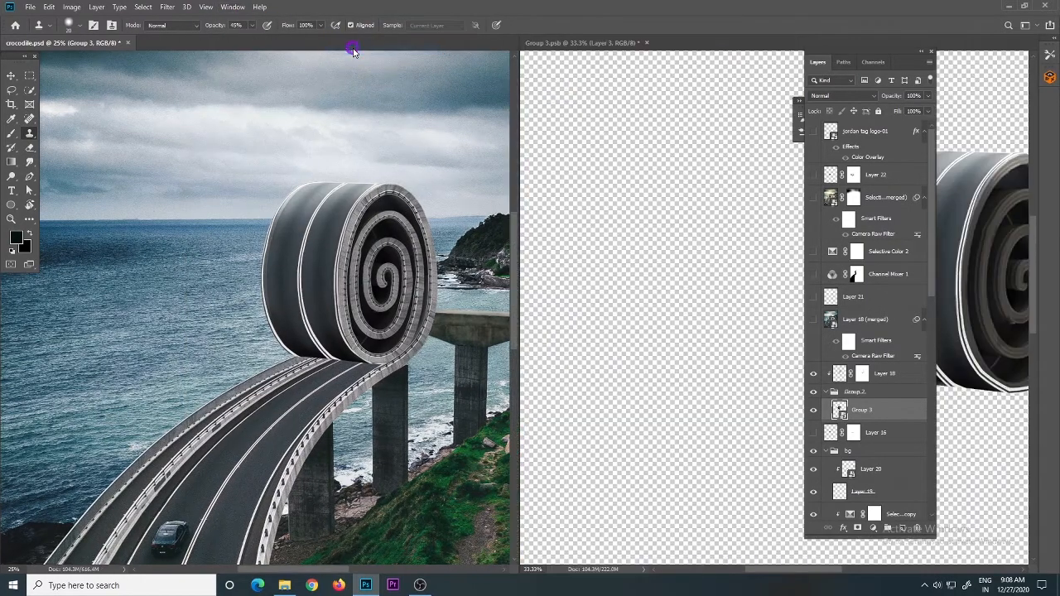
pyautogui.click(717, 298)
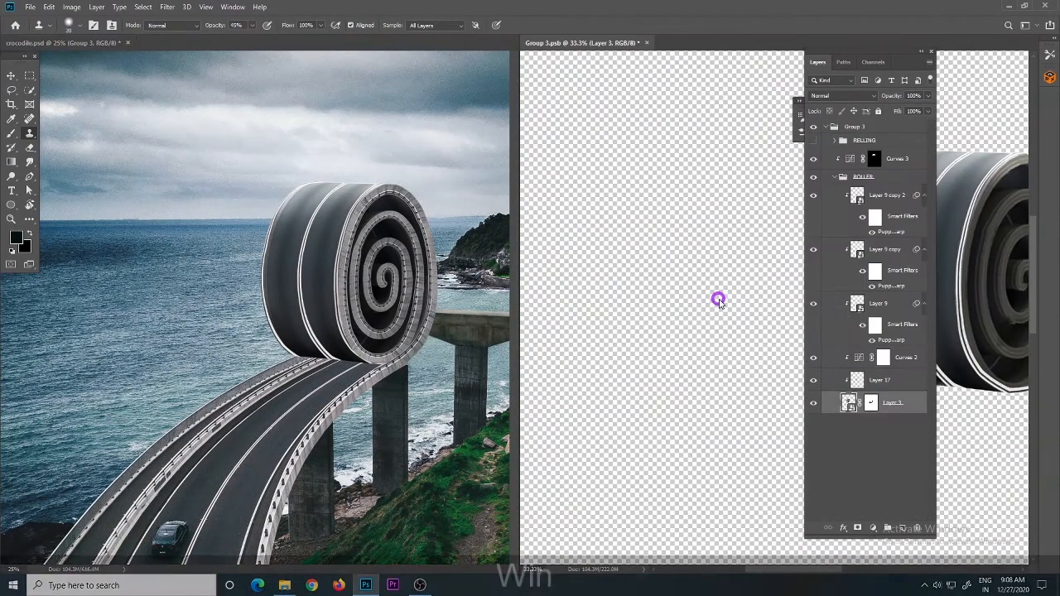
pyautogui.click(684, 287)
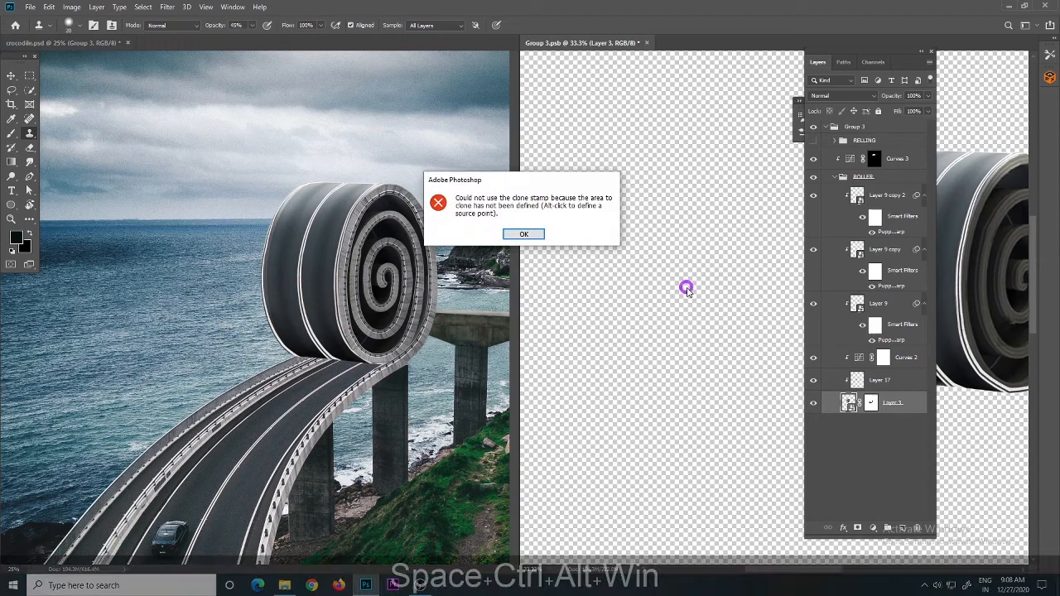
pyautogui.click(516, 234)
pyautogui.keyDown('alt'); pyautogui.click(667, 304); pyautogui.keyUp('alt')
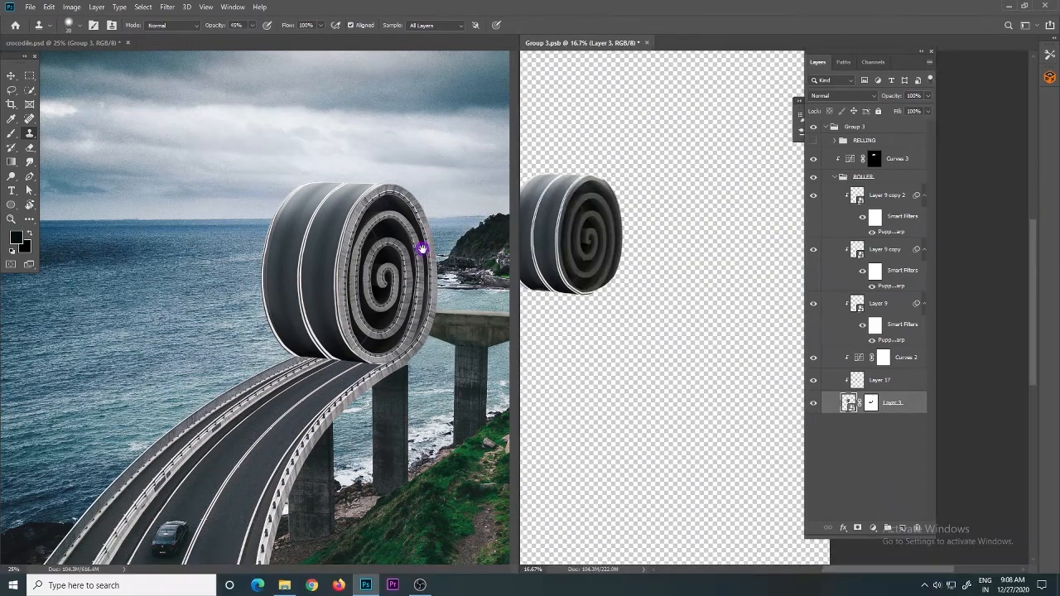
pyautogui.keyDown('ctrl'); pyautogui.click(621, 272); pyautogui.keyUp('ctrl')
pyautogui.keyDown('ctrl'); pyautogui.click(612, 266); pyautogui.keyUp('ctrl')
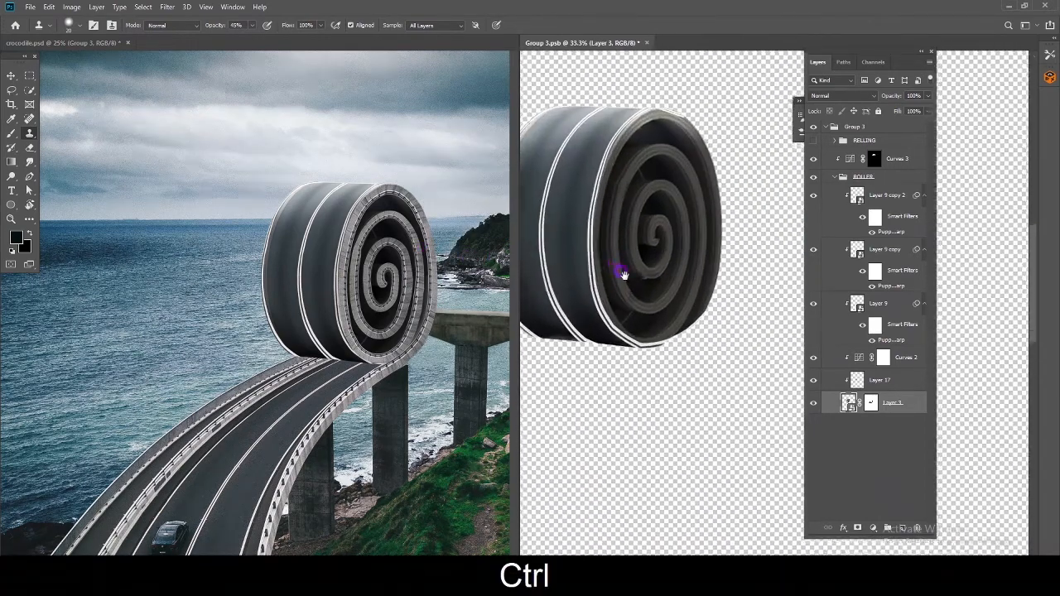
pyautogui.moveTo(622, 272); pyautogui.dragTo(662, 304)
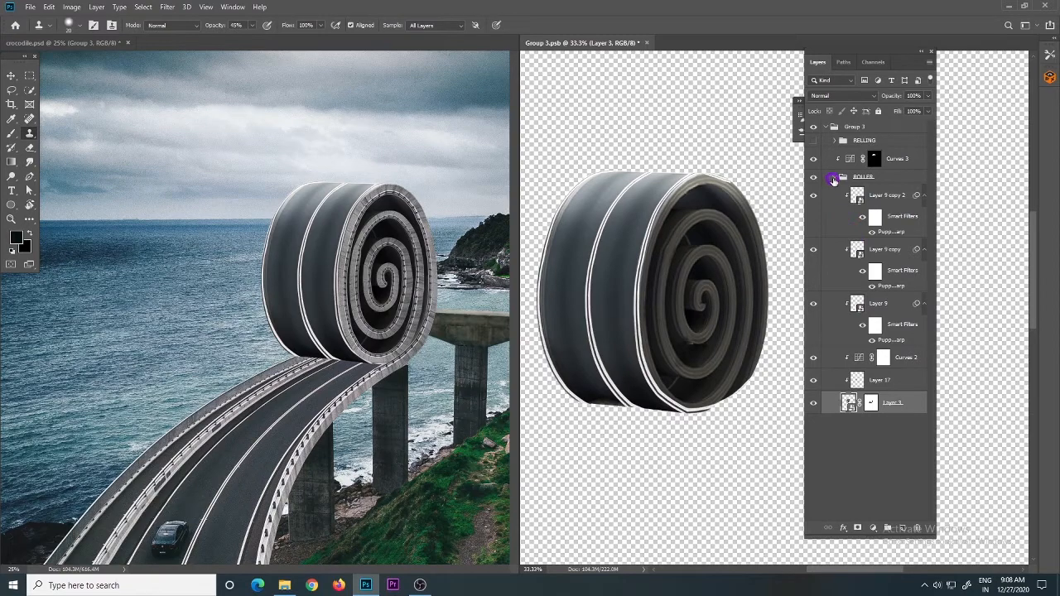
# Step: Collapse the ROLLER group, then show and expand the RELLING group in Group 3.psb
pyautogui.click(834, 177)
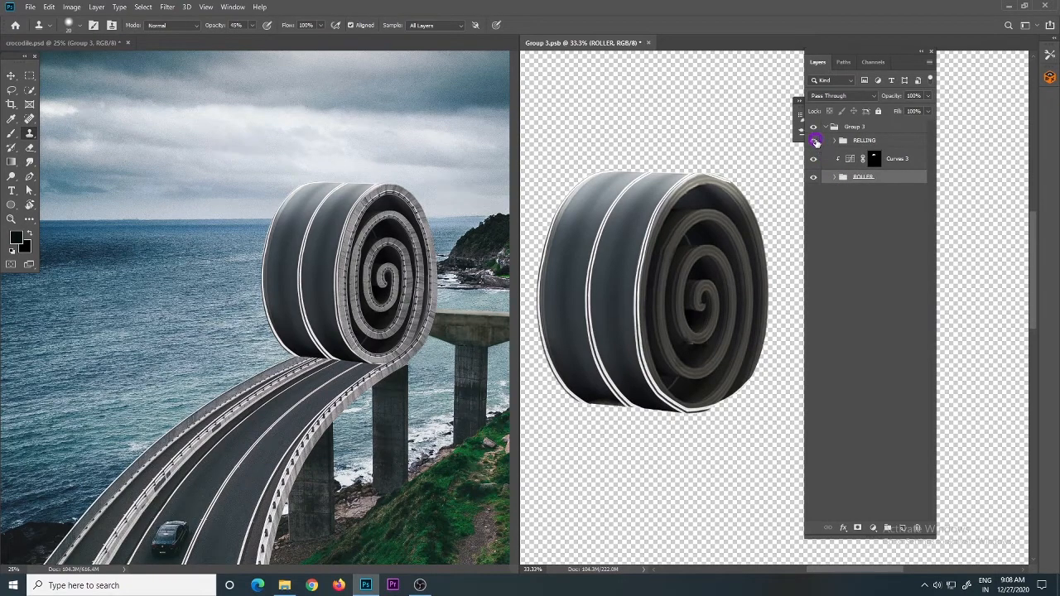
pyautogui.click(815, 142)
pyautogui.click(834, 140)
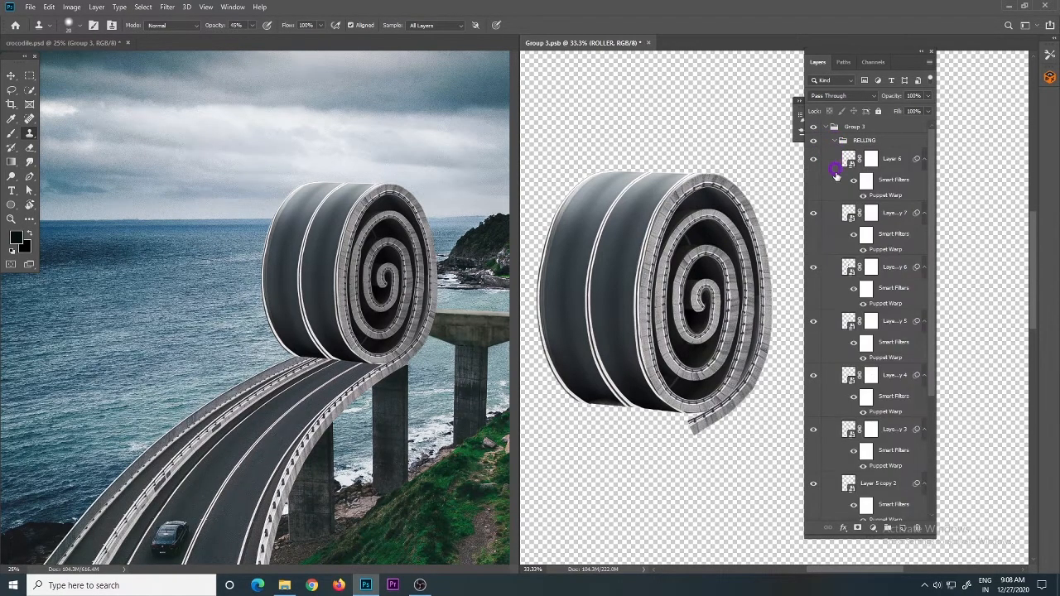
# Step: Toggle the upper five puppet-warped layers in the RELLING group off and on to see which railing section each one forms
pyautogui.click(812, 160)
pyautogui.click(813, 160)
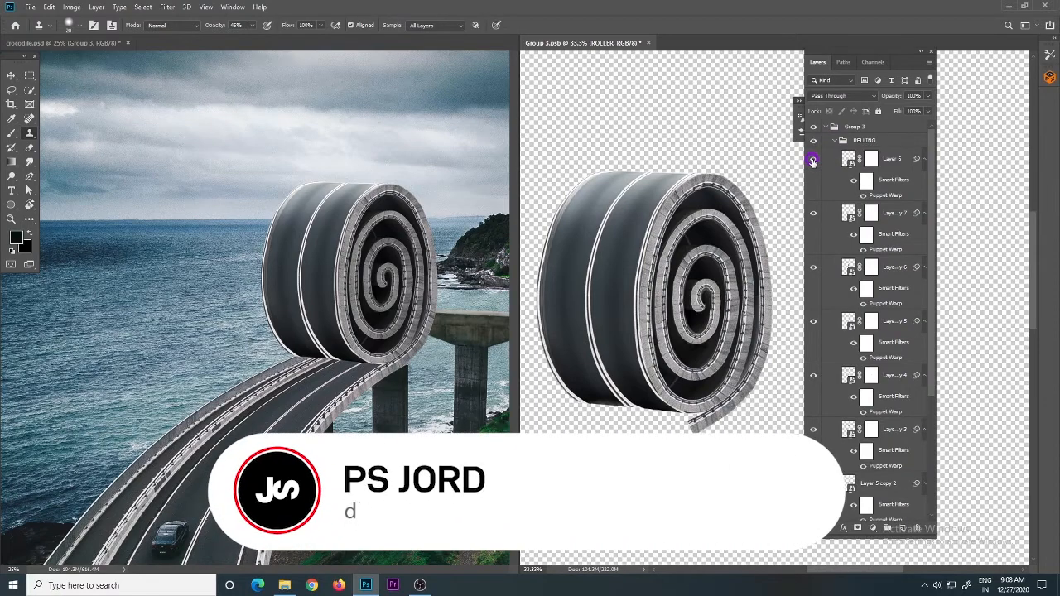
pyautogui.click(812, 160)
pyautogui.click(812, 159)
pyautogui.click(811, 213)
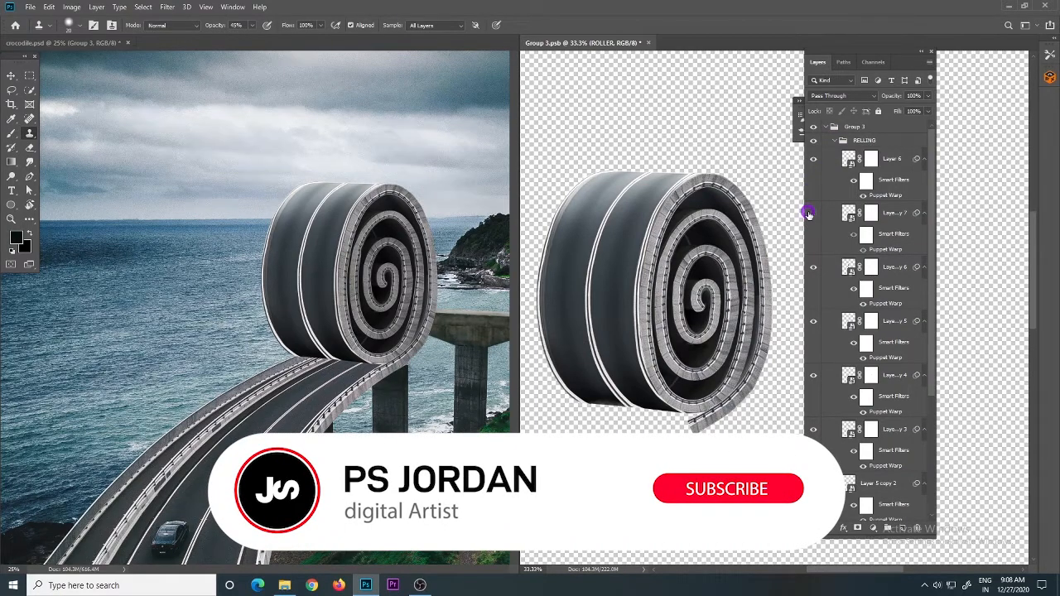
pyautogui.click(812, 213)
pyautogui.click(812, 267)
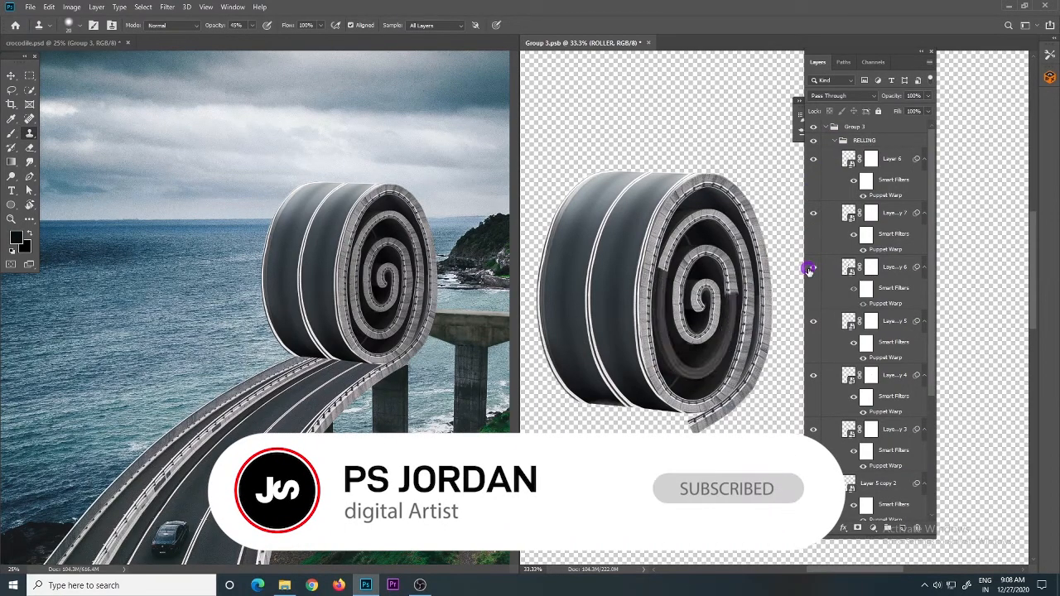
pyautogui.click(812, 267)
pyautogui.click(815, 320)
pyautogui.click(815, 320)
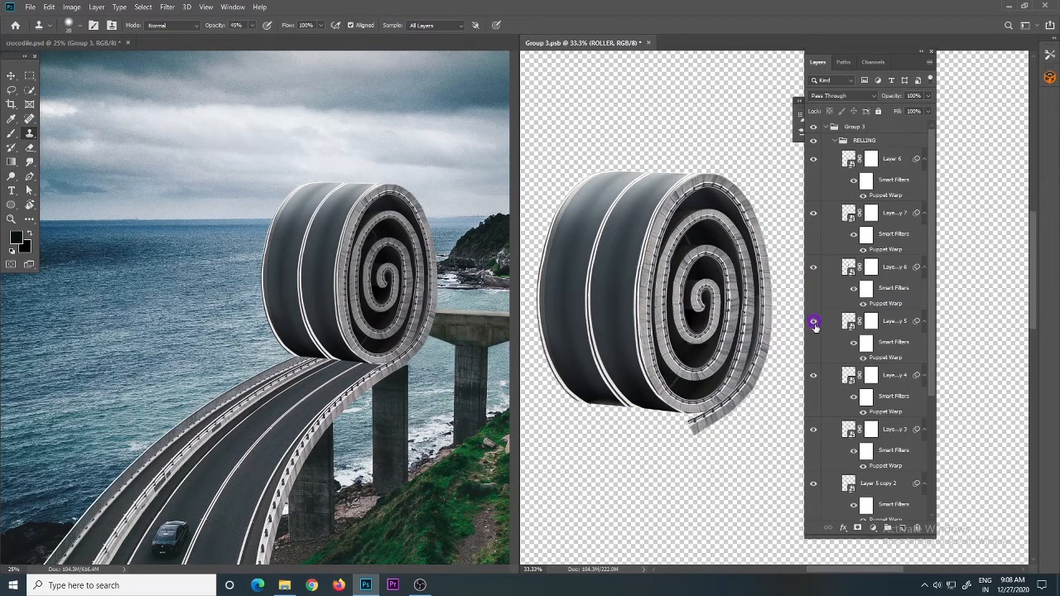
pyautogui.click(811, 375)
pyautogui.click(811, 375)
# Step: Collapse the Group 3 layer group and briefly preview the merged Camera Raw Filter layer below Layer 22 in crocodile.psd
pyautogui.click(824, 127)
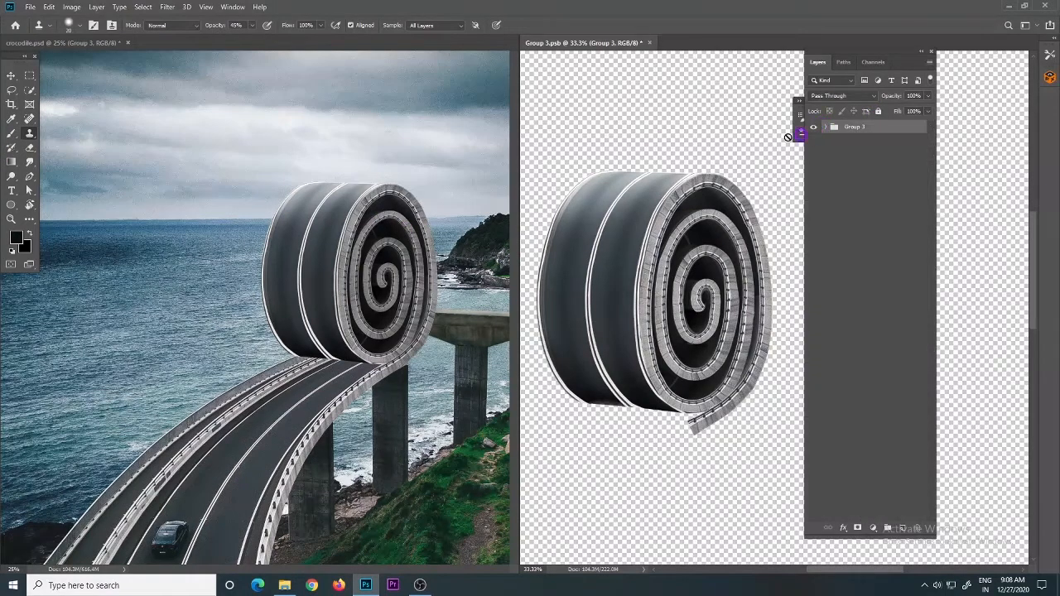
pyautogui.click(451, 156)
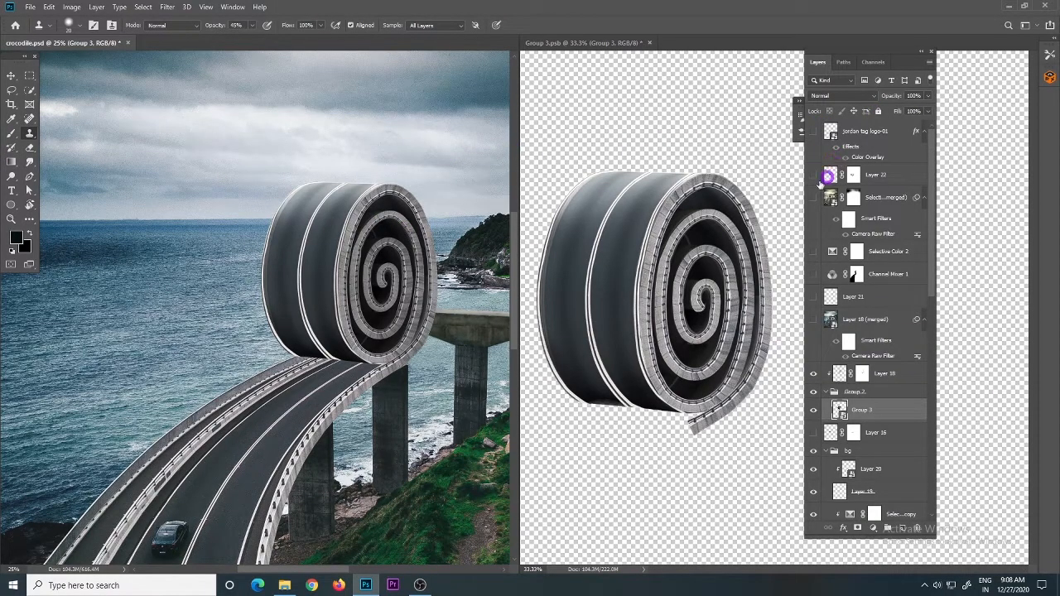
pyautogui.click(813, 197)
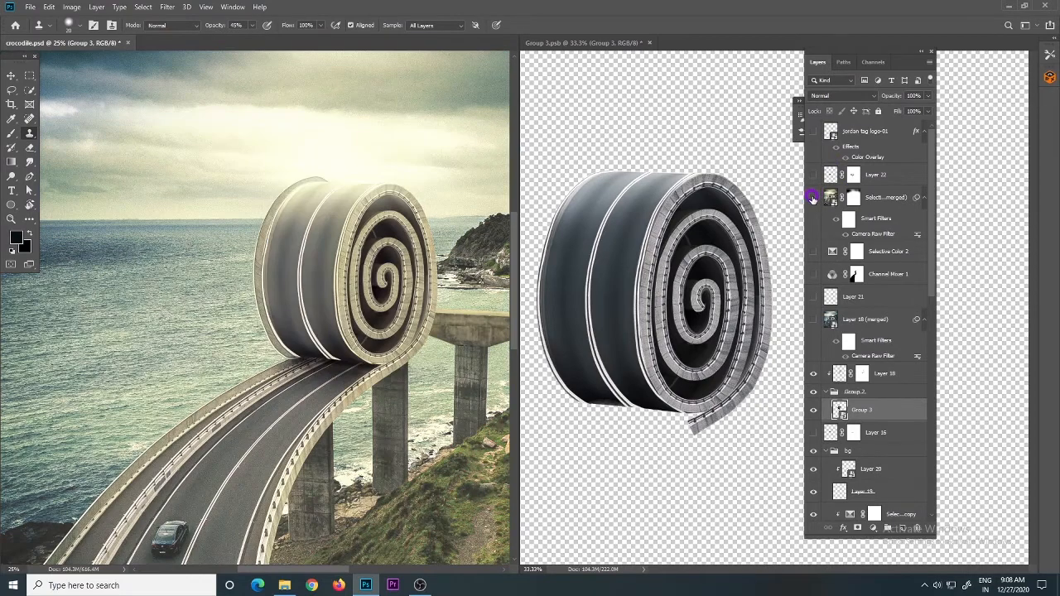
pyautogui.click(812, 198)
# Step: Close Group 3.psb without saving its changes
pyautogui.click(745, 179)
pyautogui.hotkey('ctrl', 'w')
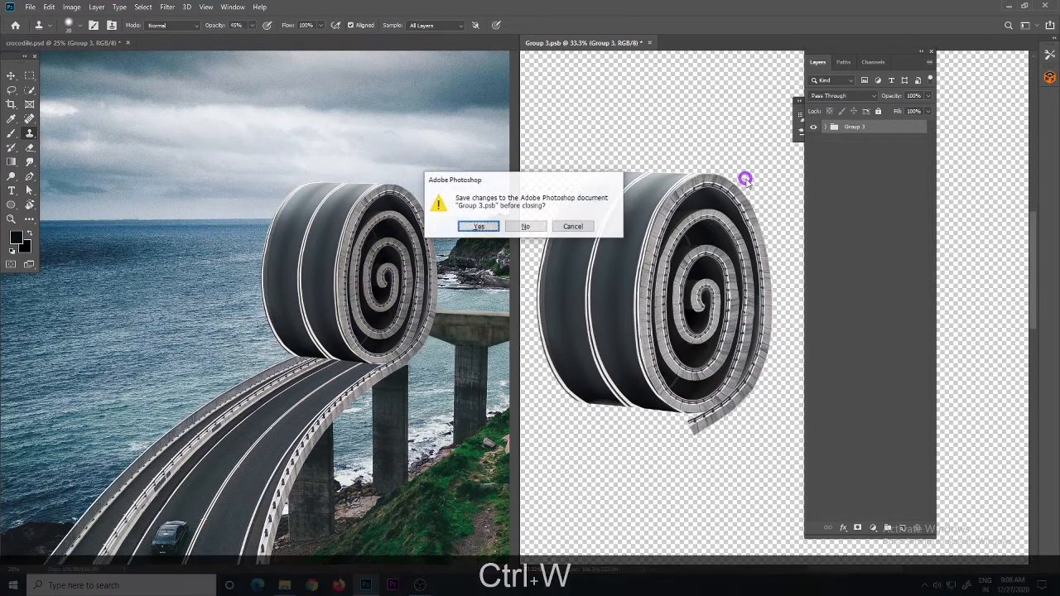
pyautogui.click(525, 226)
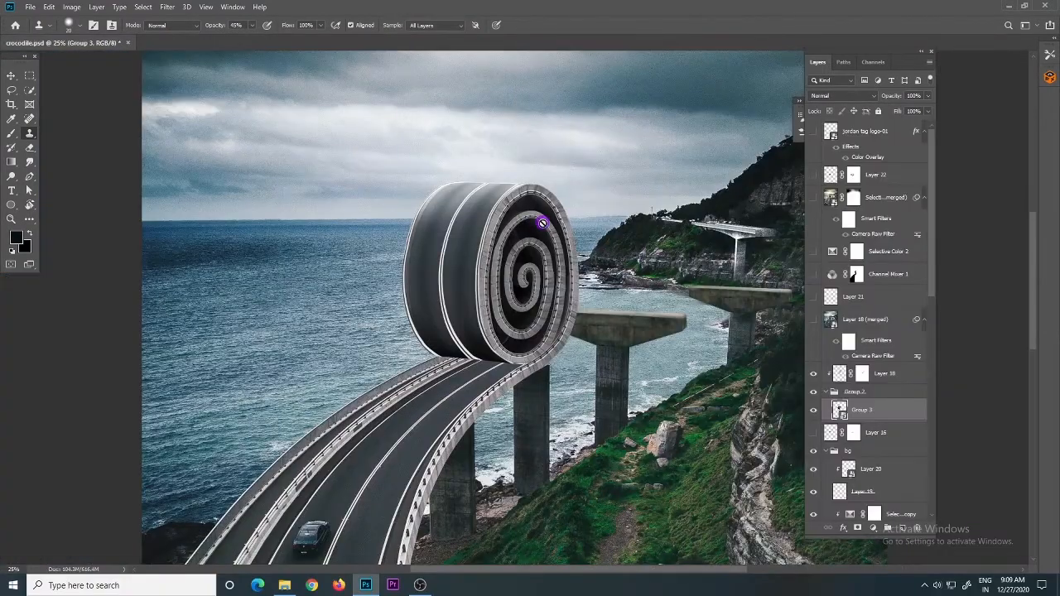
# Step: Select a long thin horizontal rectangle in the sky above the road roll and fill it with black on a new layer
pyautogui.scroll(1, 539, 227)
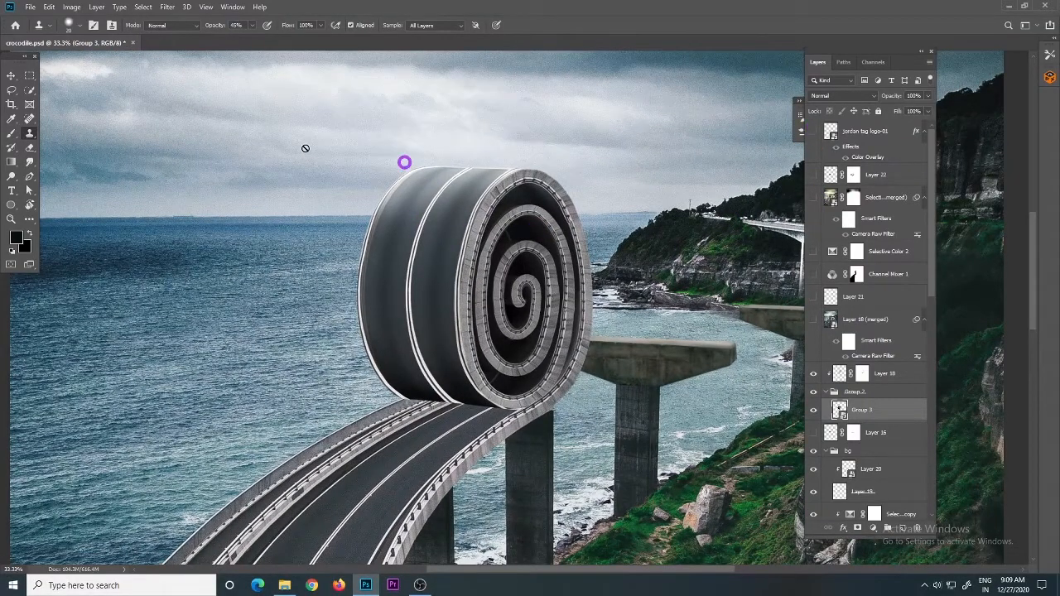
pyautogui.click(29, 75)
pyautogui.moveTo(177, 117); pyautogui.dragTo(546, 126)
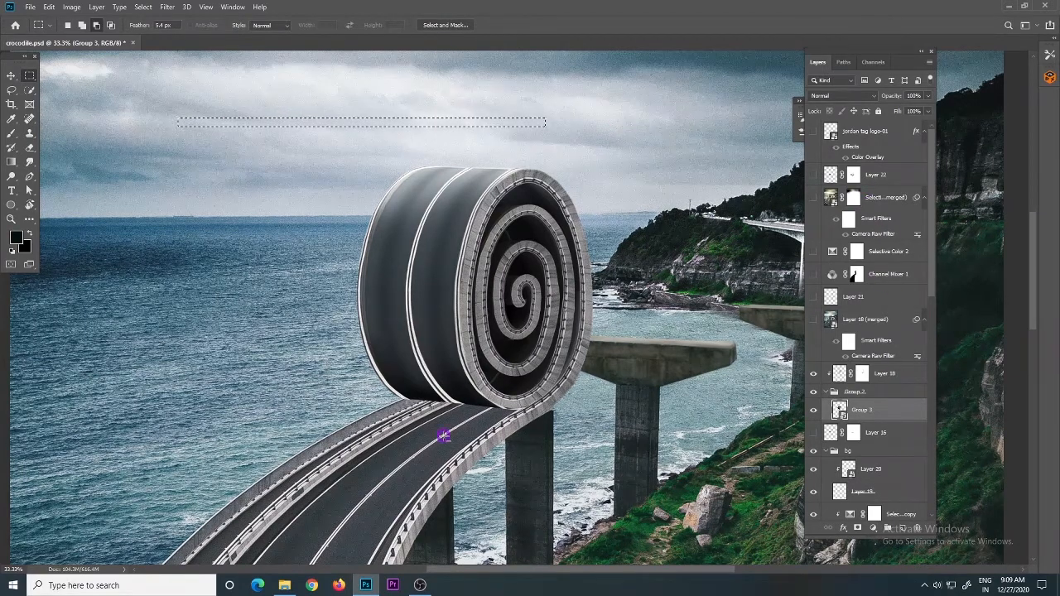
pyautogui.click(901, 528)
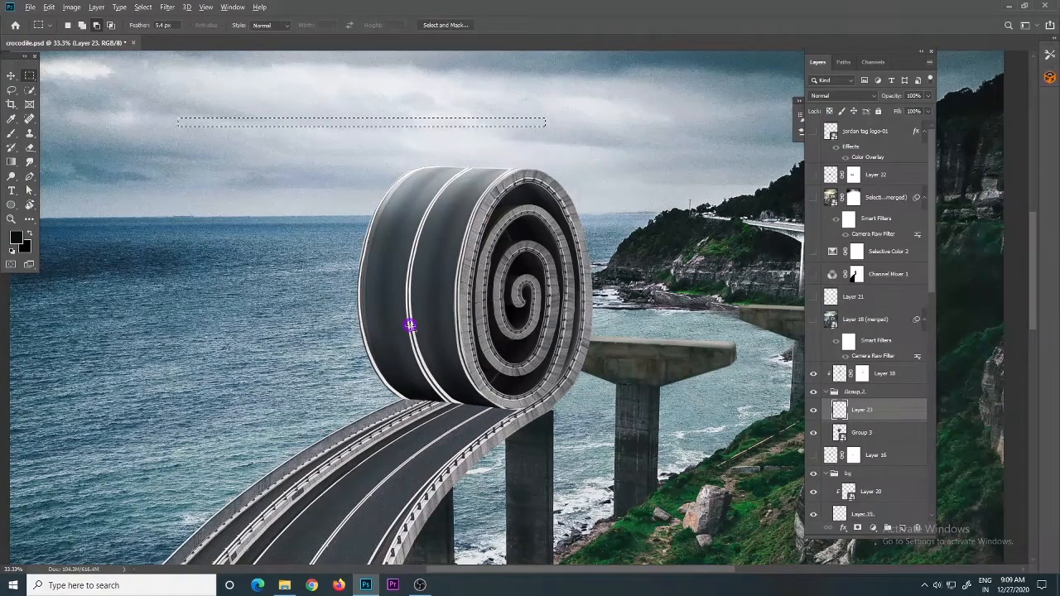
pyautogui.hotkey('alt', 'BackSpace')
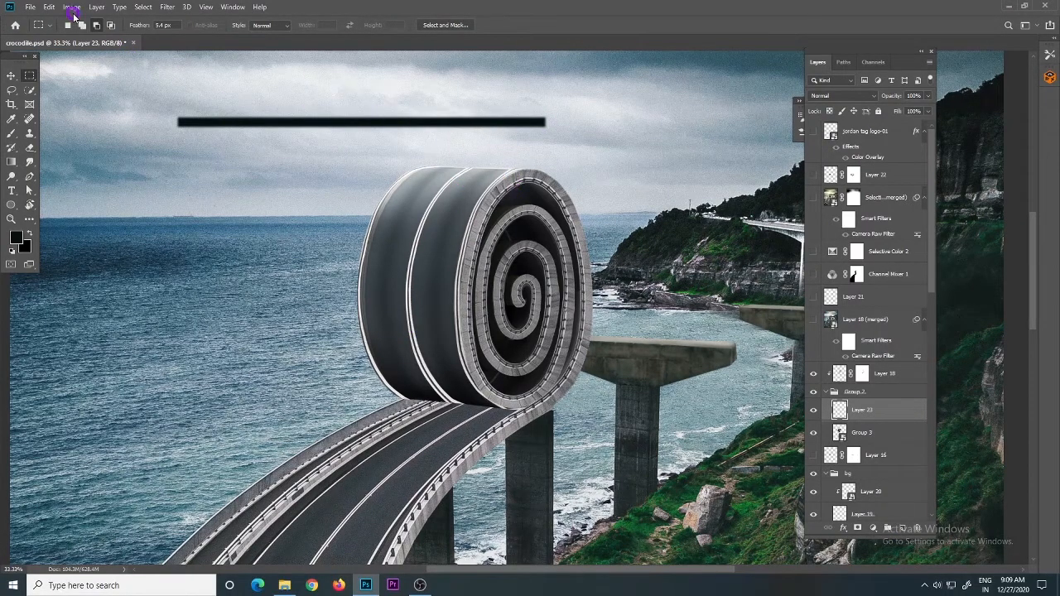
# Step: Convert the black bar's layer to a smart object and start Puppet Warp on it
pyautogui.rightClick(873, 412)
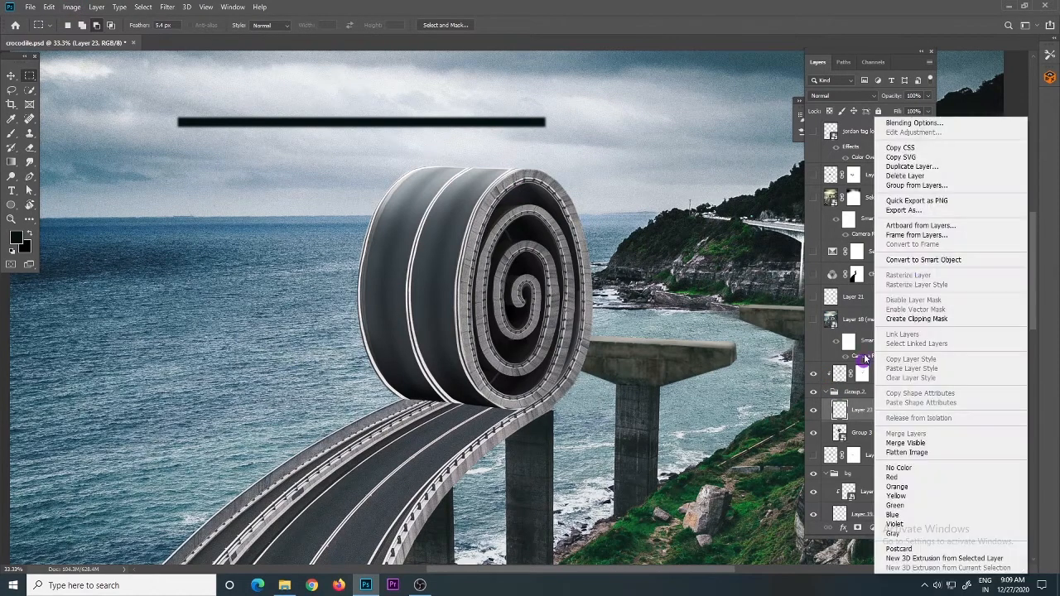
pyautogui.click(910, 256)
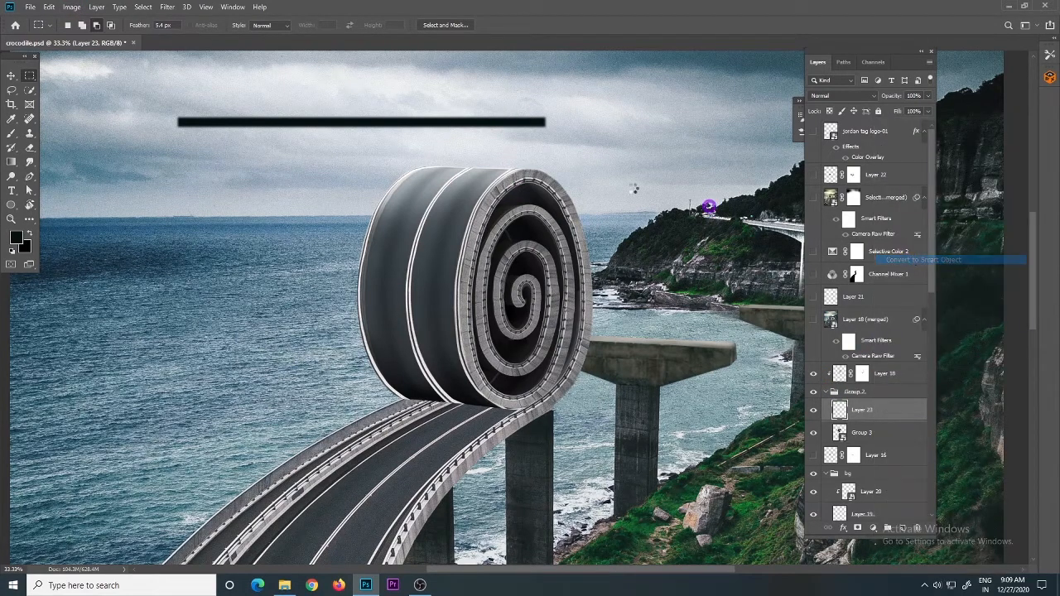
pyautogui.click(70, 7)
pyautogui.click(55, 15)
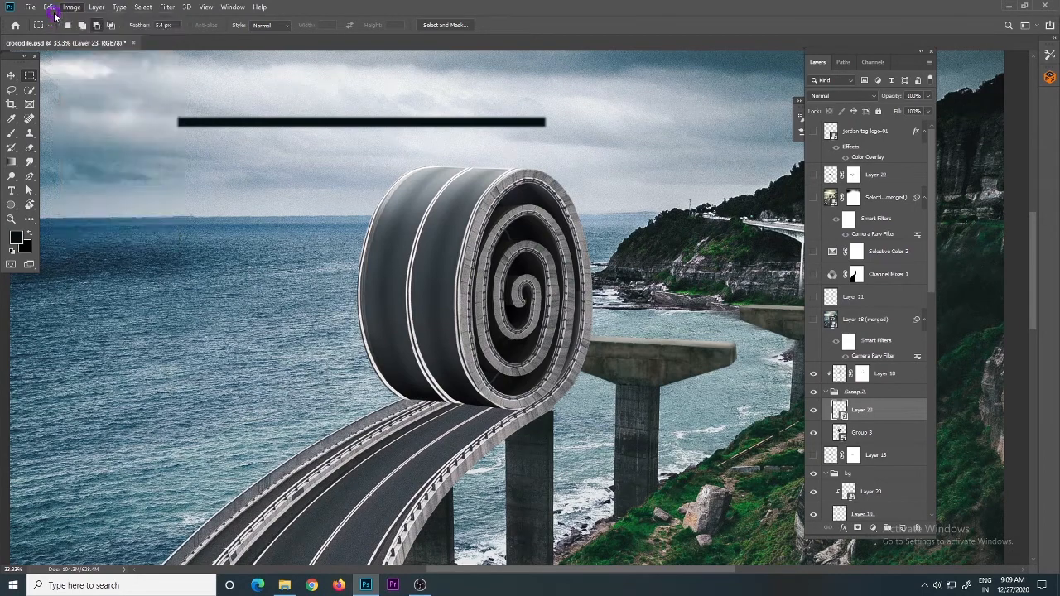
pyautogui.click(51, 8)
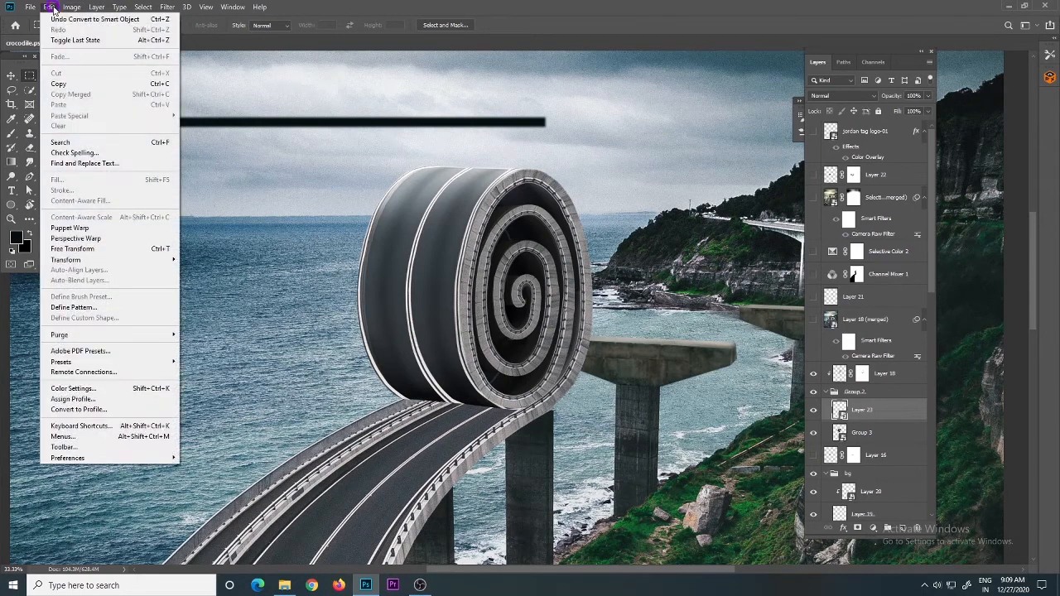
pyautogui.click(70, 228)
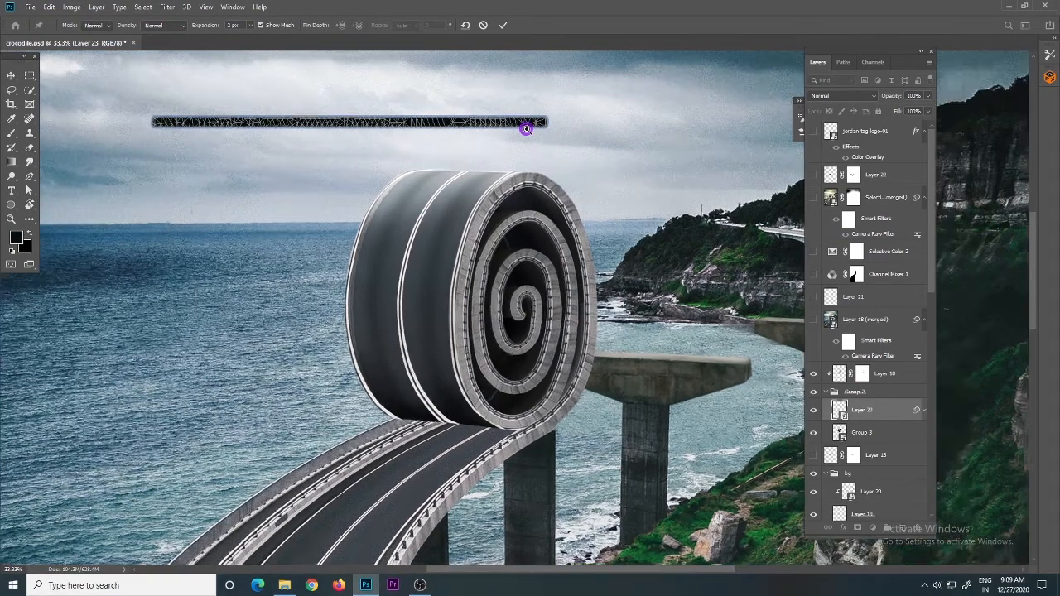
# Step: Place a Puppet Warp pin at each end of the black bar
pyautogui.keyDown('ctrl'); pyautogui.click(526, 130); pyautogui.keyUp('ctrl')
pyautogui.moveTo(495, 187); pyautogui.dragTo(577, 177)
pyautogui.keyDown('ctrl'); pyautogui.keyDown('alt'); pyautogui.click(538, 181); pyautogui.keyUp('alt'); pyautogui.keyUp('ctrl')
pyautogui.keyDown('ctrl'); pyautogui.click(530, 220); pyautogui.keyUp('ctrl')
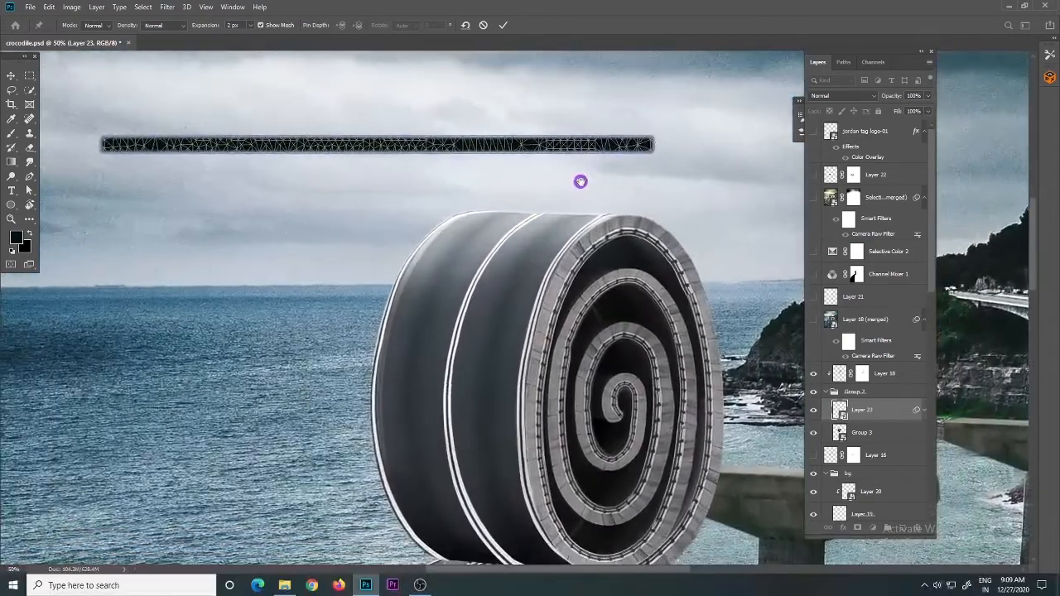
pyautogui.click(641, 144)
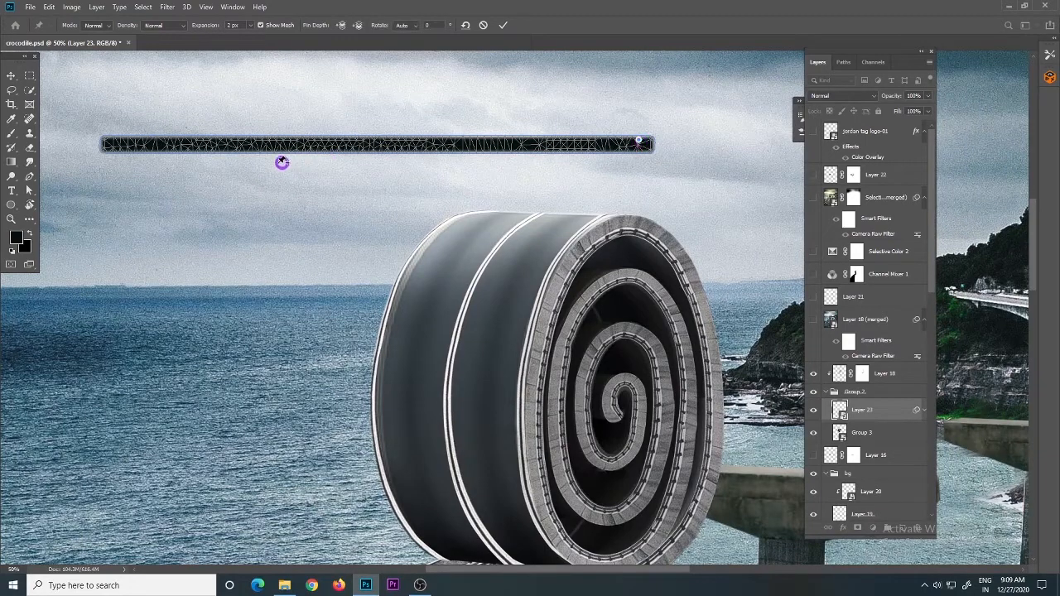
pyautogui.click(111, 142)
# Step: Add three Puppet Warp pins along the black bar between its ends and pull them upward to form an arch
pyautogui.moveTo(358, 139); pyautogui.dragTo(357, 71)
pyautogui.moveTo(475, 189); pyautogui.dragTo(434, 281)
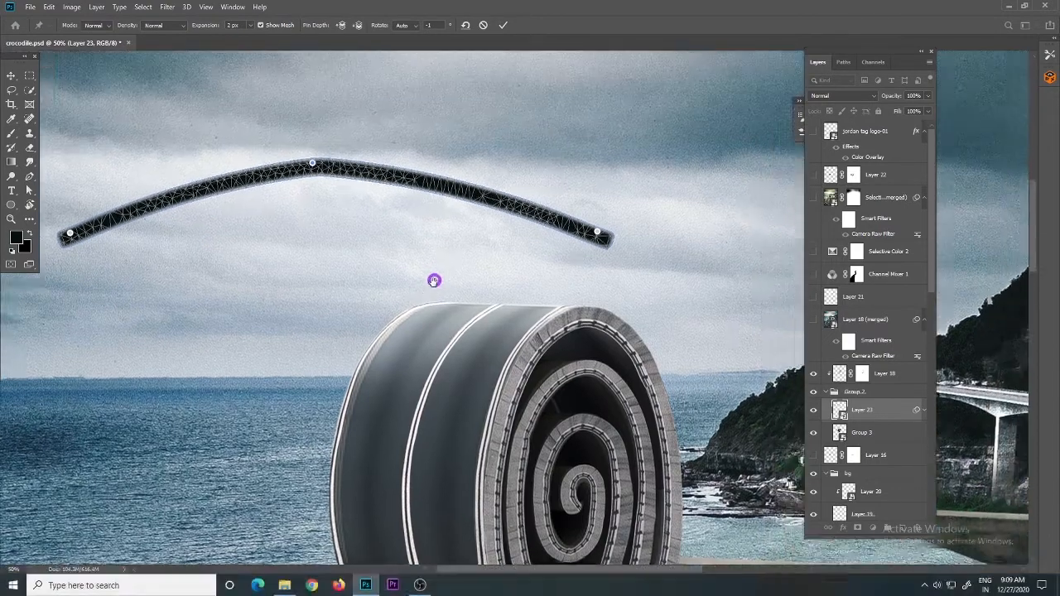
pyautogui.moveTo(444, 205); pyautogui.dragTo(452, 186)
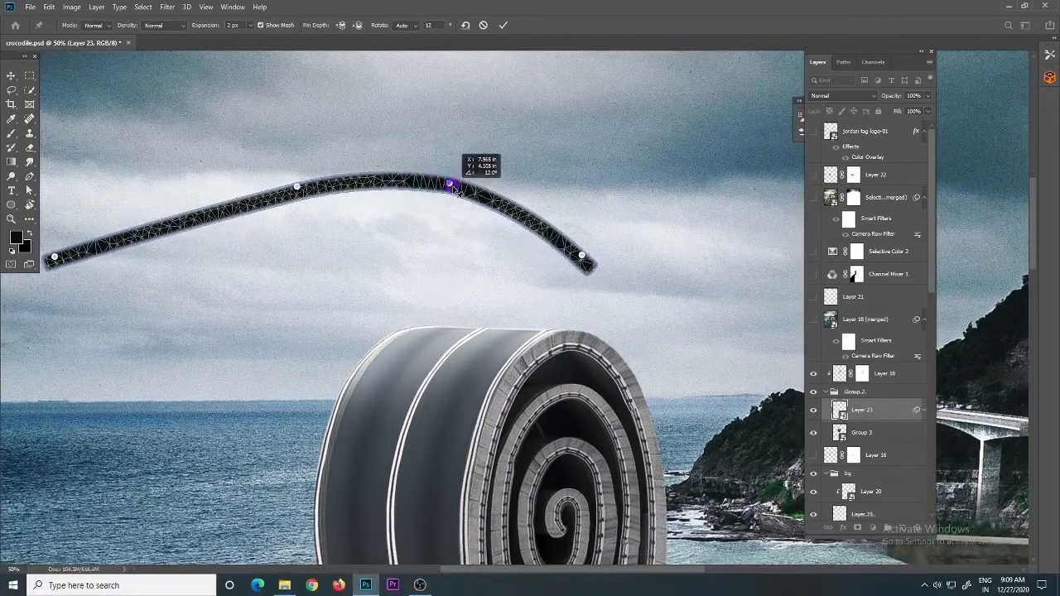
pyautogui.moveTo(186, 221); pyautogui.dragTo(189, 206)
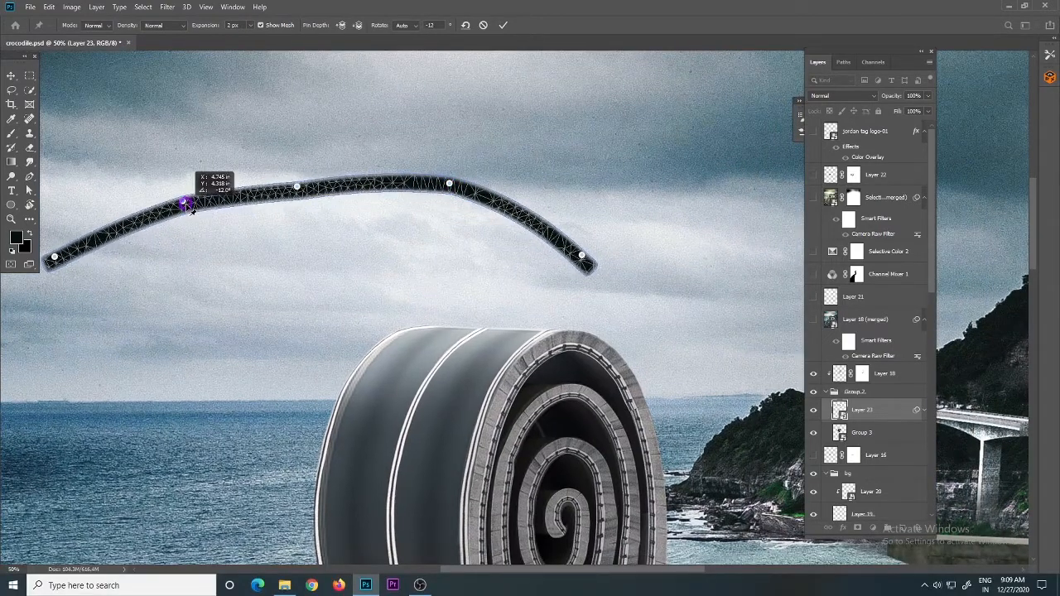
# Step: Try to shift the arch's middle Puppet Warp pin down along the bar, and undo the move
pyautogui.click(301, 191)
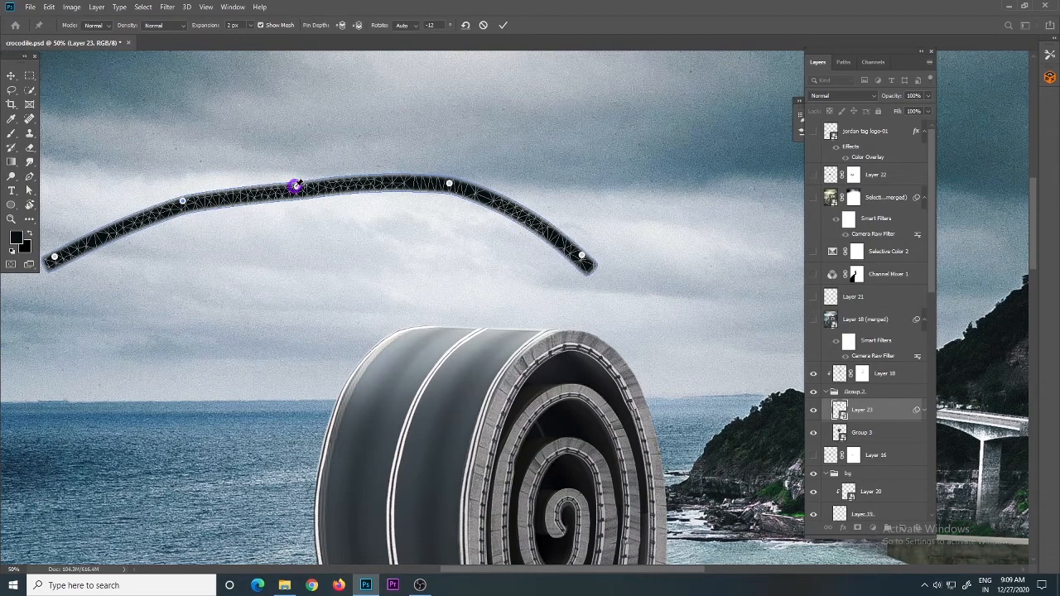
pyautogui.moveTo(300, 182); pyautogui.dragTo(340, 208)
pyautogui.hotkey('ctrl', 'z')
pyautogui.hotkey('ctrl', 'z')
pyautogui.hotkey('ctrl', 'z')
pyautogui.hotkey('ctrl', 'z')
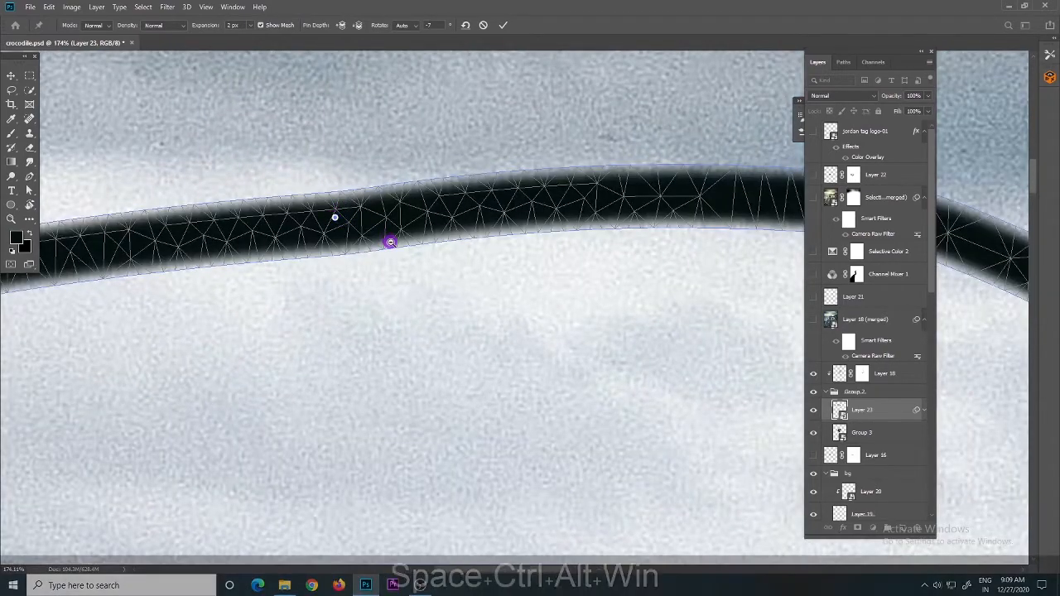
# Step: Raise the middle Puppet Warp pin slightly to smooth the top of the arch
pyautogui.keyDown('ctrl'); pyautogui.keyDown('alt'); pyautogui.click(390, 241); pyautogui.keyUp('alt'); pyautogui.keyUp('ctrl')
pyautogui.keyDown('ctrl'); pyautogui.keyDown('alt'); pyautogui.click(390, 241); pyautogui.keyUp('alt'); pyautogui.keyUp('ctrl')
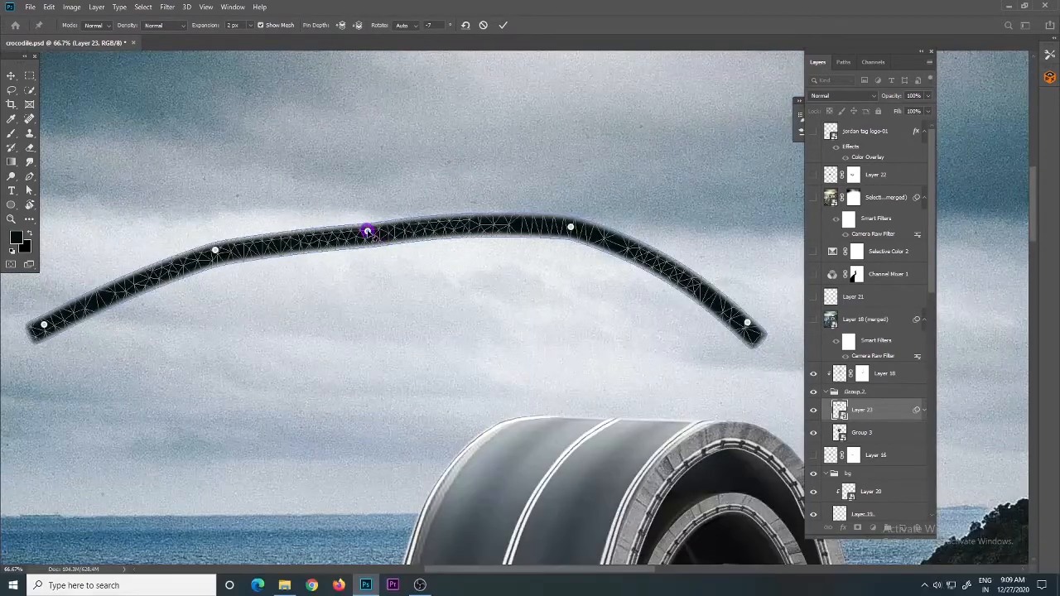
pyautogui.moveTo(366, 232); pyautogui.dragTo(363, 209)
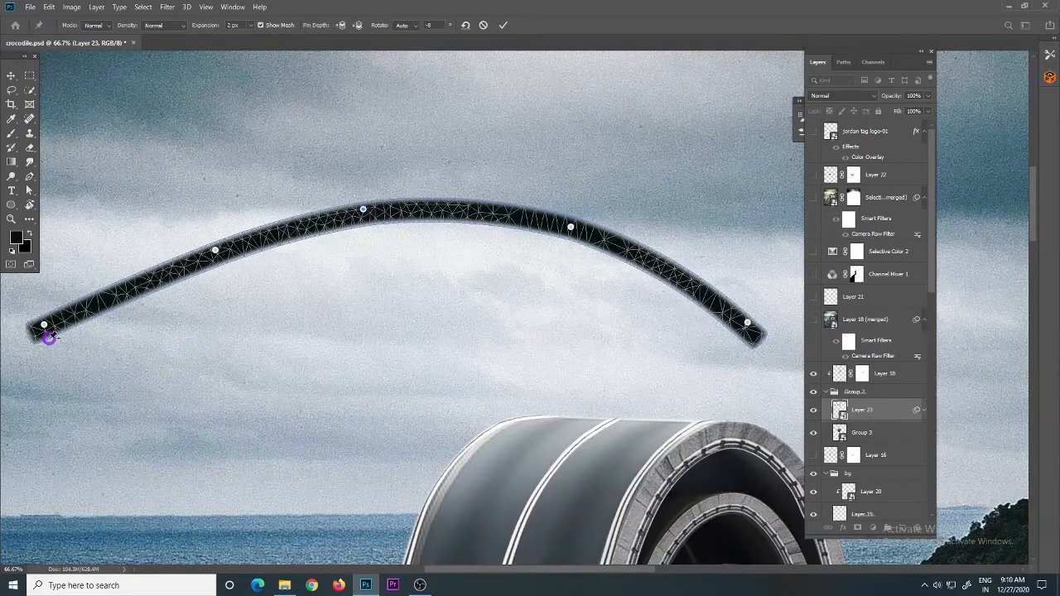
# Step: Try to pull the bar's left end inward and down by its Puppet Warp pin, undoing the stray pin
pyautogui.moveTo(43, 324); pyautogui.dragTo(99, 367)
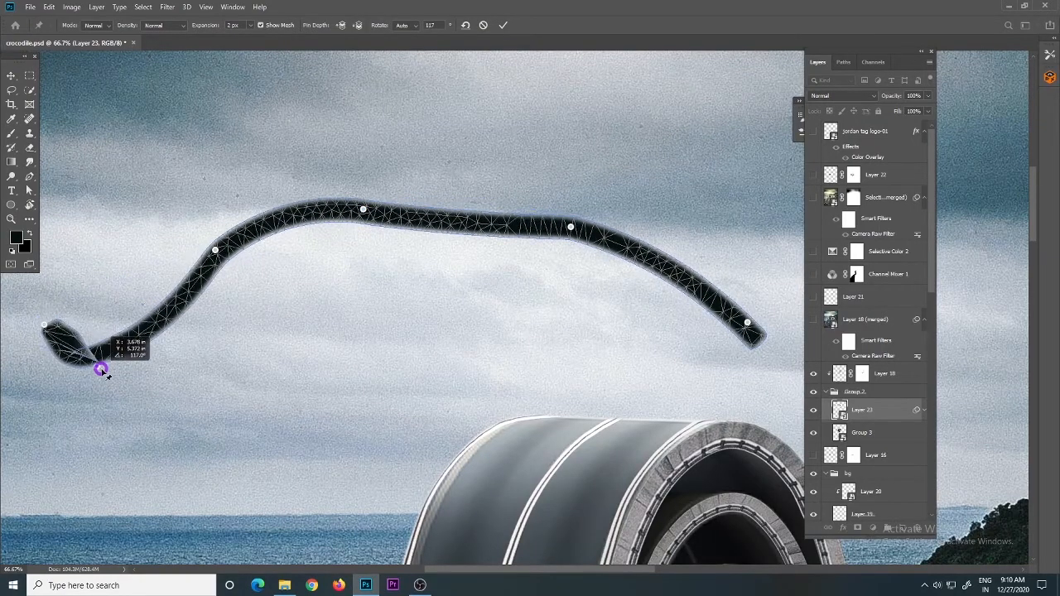
pyautogui.hotkey('ctrl', 'z')
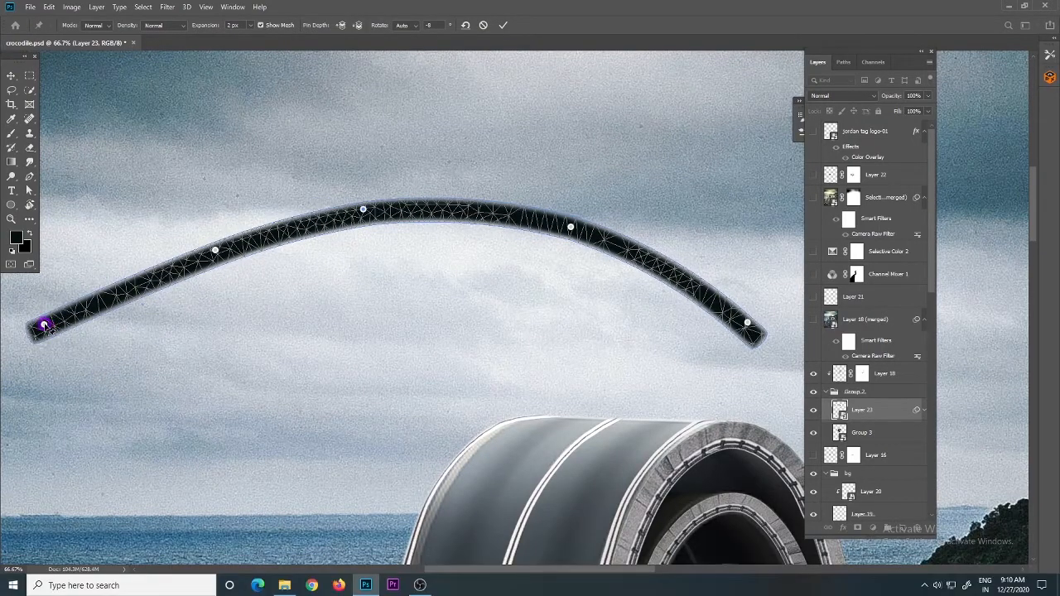
pyautogui.click(44, 325)
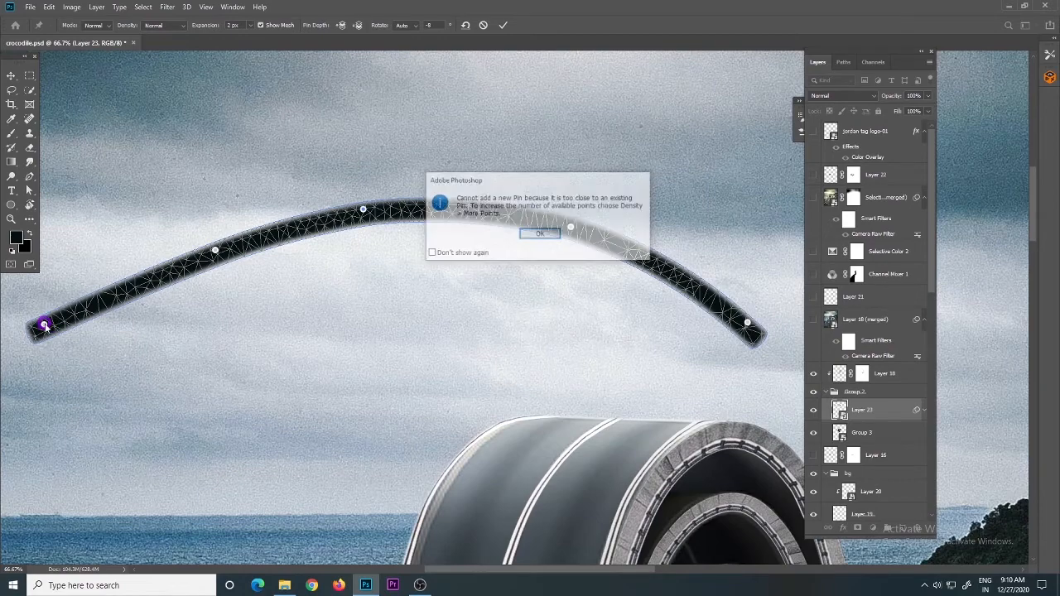
pyautogui.click(527, 238)
pyautogui.hotkey('ctrl', '+')
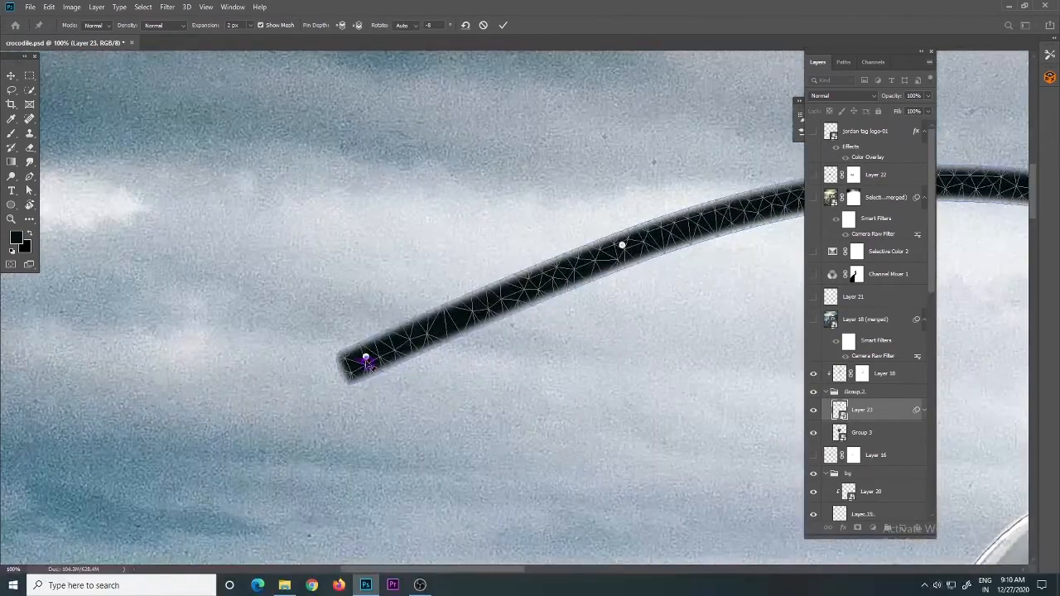
pyautogui.click(365, 357)
pyautogui.click(366, 356)
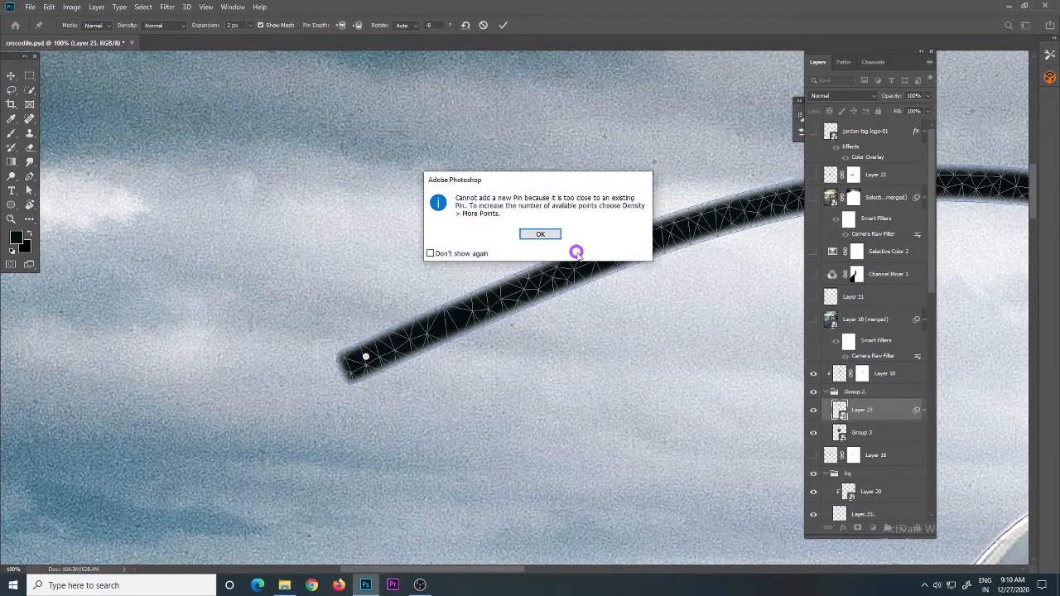
pyautogui.click(542, 234)
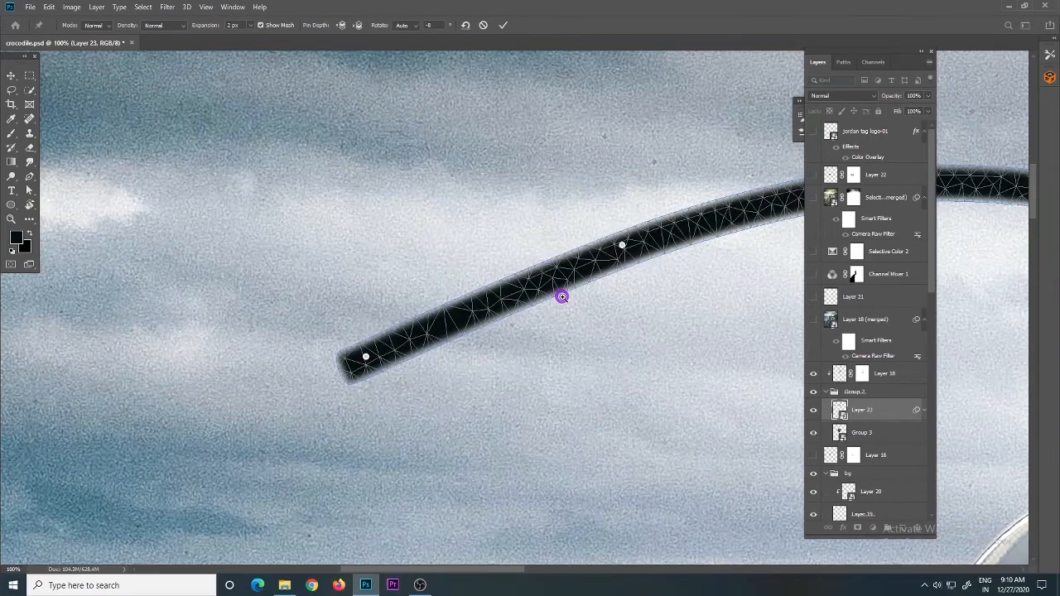
pyautogui.keyDown('ctrl'); pyautogui.click(561, 296); pyautogui.keyUp('ctrl')
pyautogui.keyDown('ctrl'); pyautogui.click(561, 295); pyautogui.keyUp('ctrl')
pyautogui.keyDown('ctrl'); pyautogui.keyDown('alt'); pyautogui.click(530, 317); pyautogui.keyUp('alt'); pyautogui.keyUp('ctrl')
pyautogui.keyDown('ctrl'); pyautogui.keyDown('alt'); pyautogui.click(530, 317); pyautogui.keyUp('alt'); pyautogui.keyUp('ctrl')
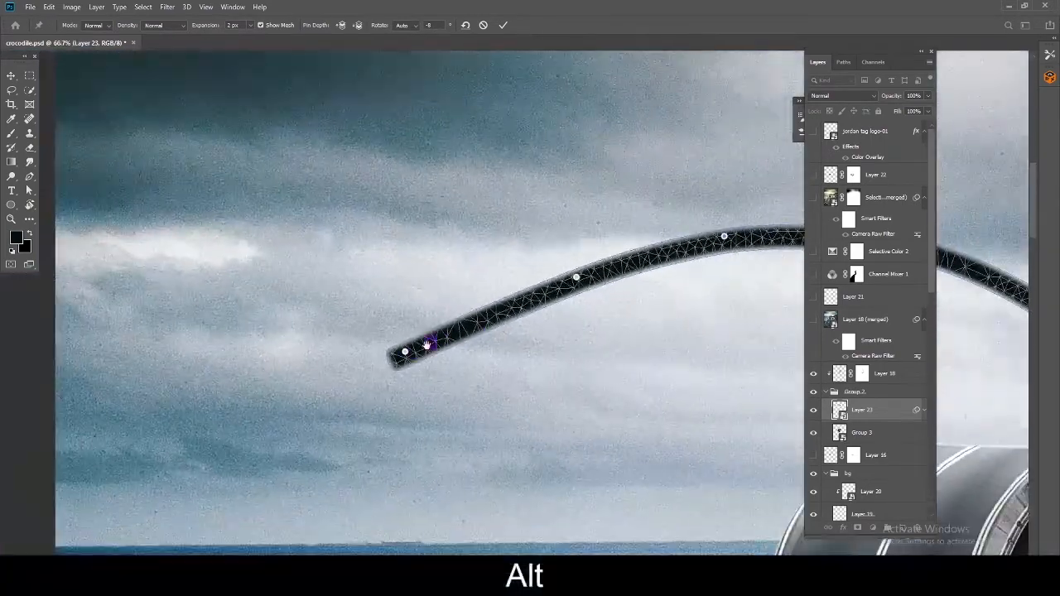
pyautogui.click(405, 351)
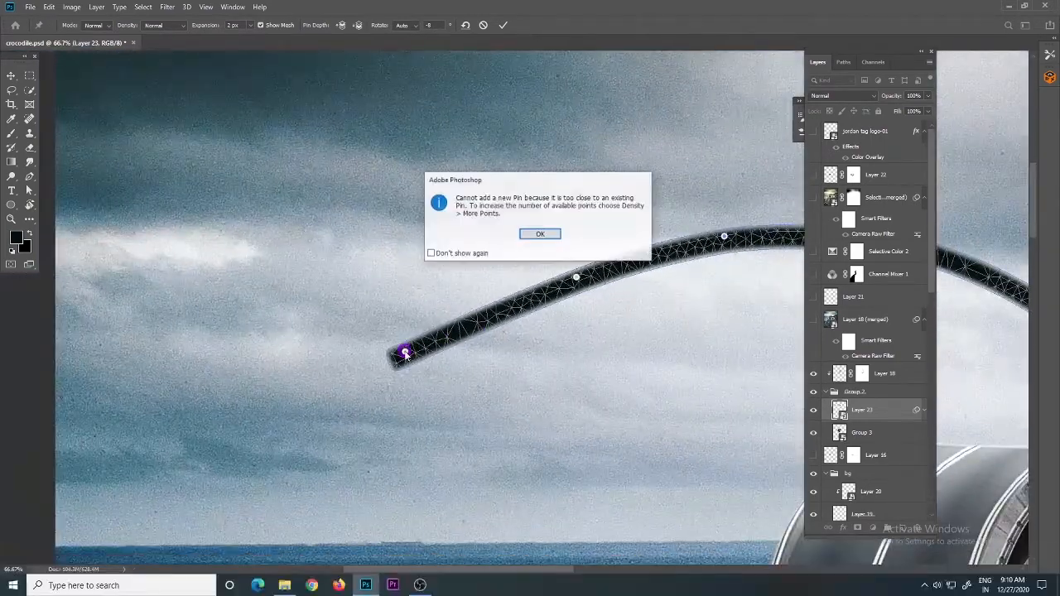
pyautogui.click(554, 233)
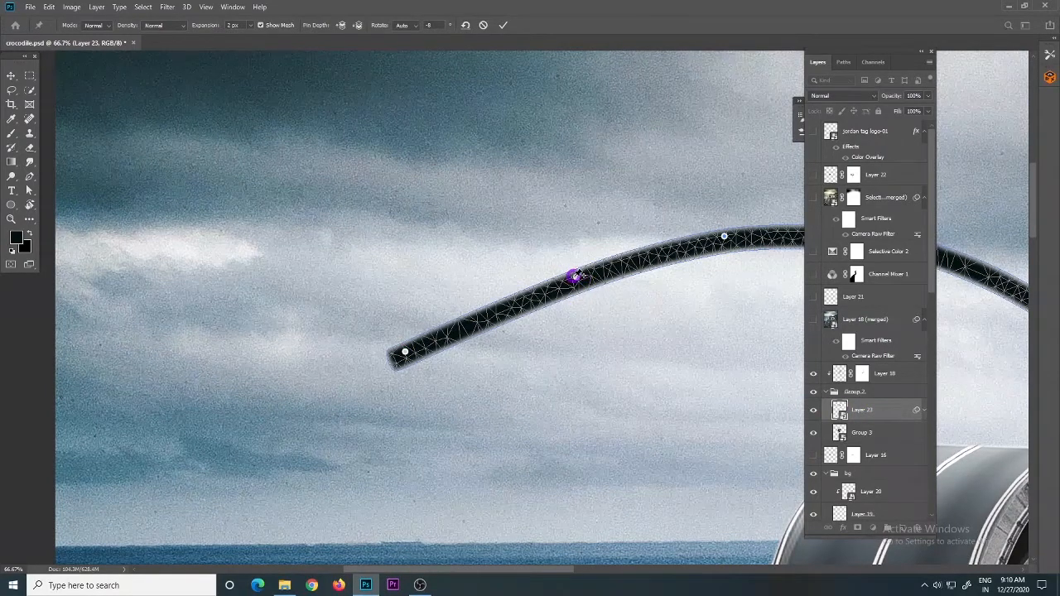
# Step: Raise the three inner Puppet Warp pins to lift and round the arch of the black bar
pyautogui.moveTo(576, 278); pyautogui.dragTo(549, 224)
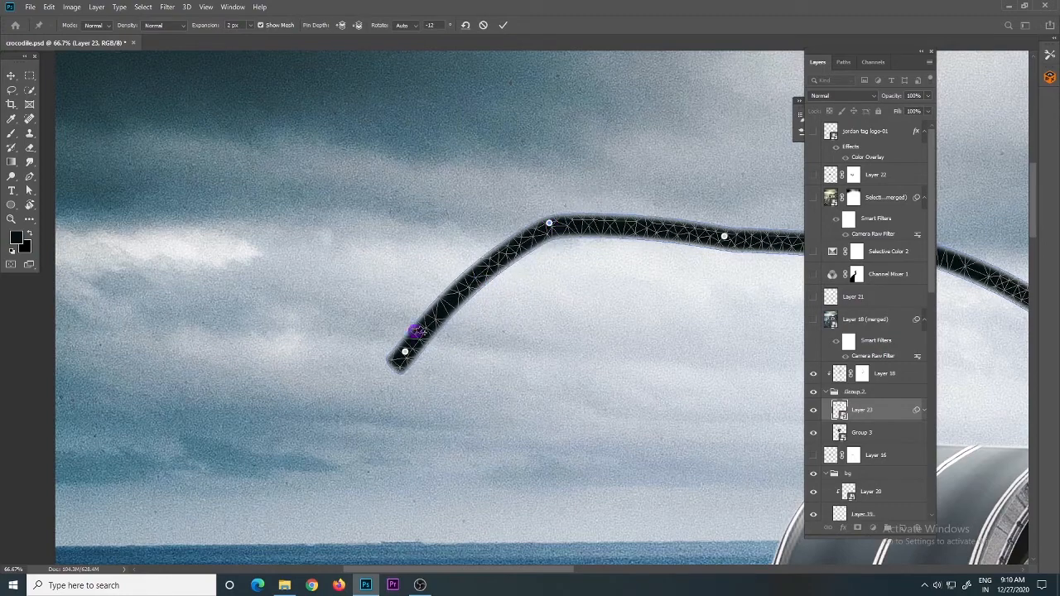
pyautogui.keyDown('ctrl'); pyautogui.keyDown('alt'); pyautogui.click(618, 315); pyautogui.keyUp('alt'); pyautogui.keyUp('ctrl')
pyautogui.moveTo(644, 309); pyautogui.dragTo(342, 314)
pyautogui.keyDown('ctrl'); pyautogui.click(377, 264); pyautogui.keyUp('ctrl')
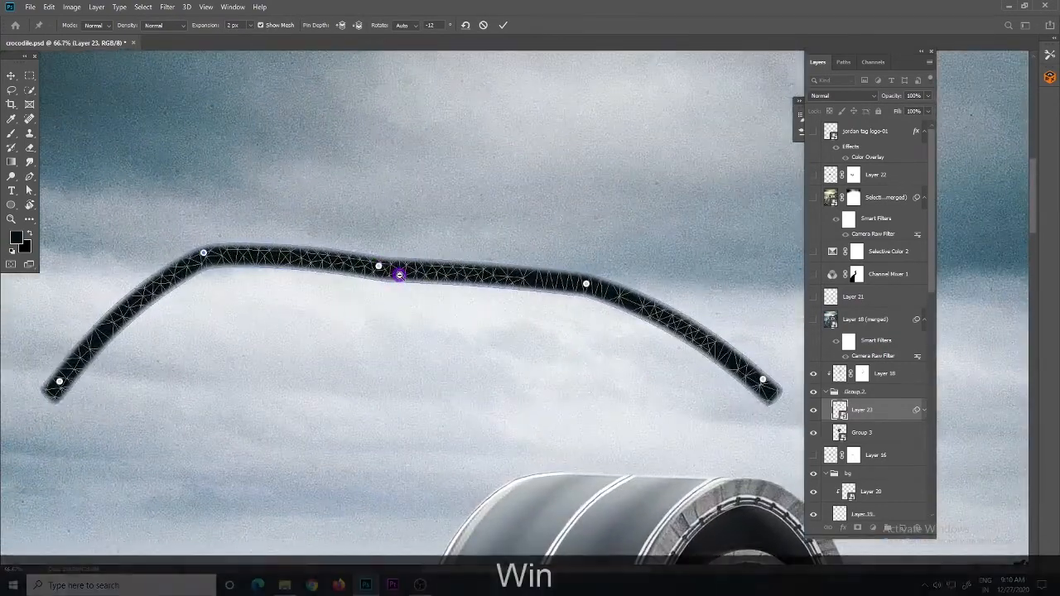
pyautogui.keyDown('ctrl'); pyautogui.keyDown('alt'); pyautogui.click(398, 274); pyautogui.keyUp('alt'); pyautogui.keyUp('ctrl')
pyautogui.keyDown('ctrl'); pyautogui.keyDown('alt'); pyautogui.click(397, 274); pyautogui.keyUp('alt'); pyautogui.keyUp('ctrl')
pyautogui.keyDown('ctrl'); pyautogui.click(435, 290); pyautogui.keyUp('ctrl')
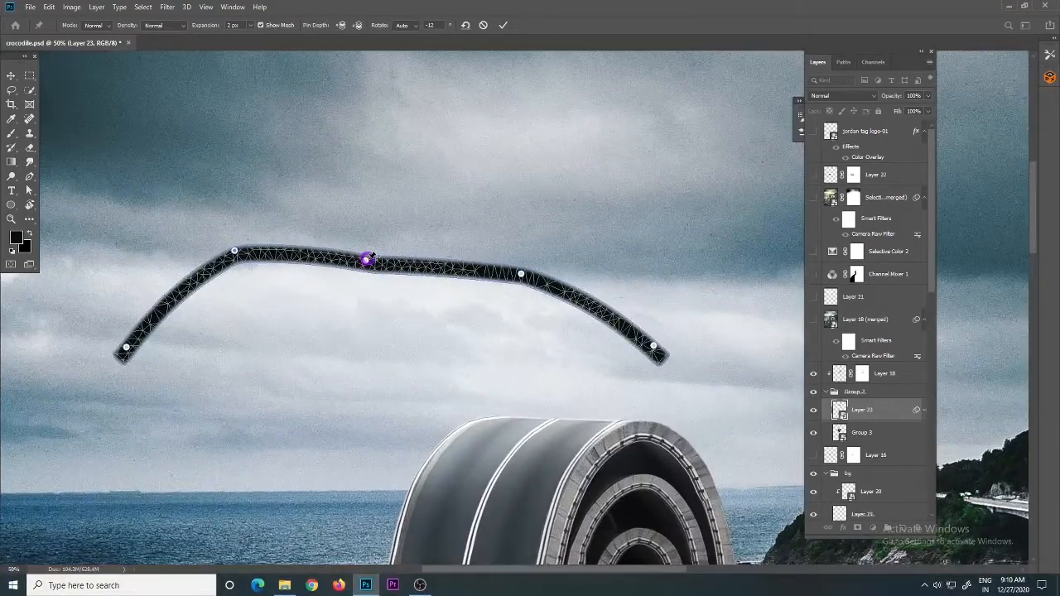
pyautogui.moveTo(365, 261); pyautogui.dragTo(375, 220)
pyautogui.click(522, 273)
pyautogui.moveTo(522, 273); pyautogui.dragTo(539, 246)
# Step: Curl both ends of the black bar inward by moving their end pins, with the left end reaching toward the road roll
pyautogui.moveTo(654, 346); pyautogui.dragTo(583, 358)
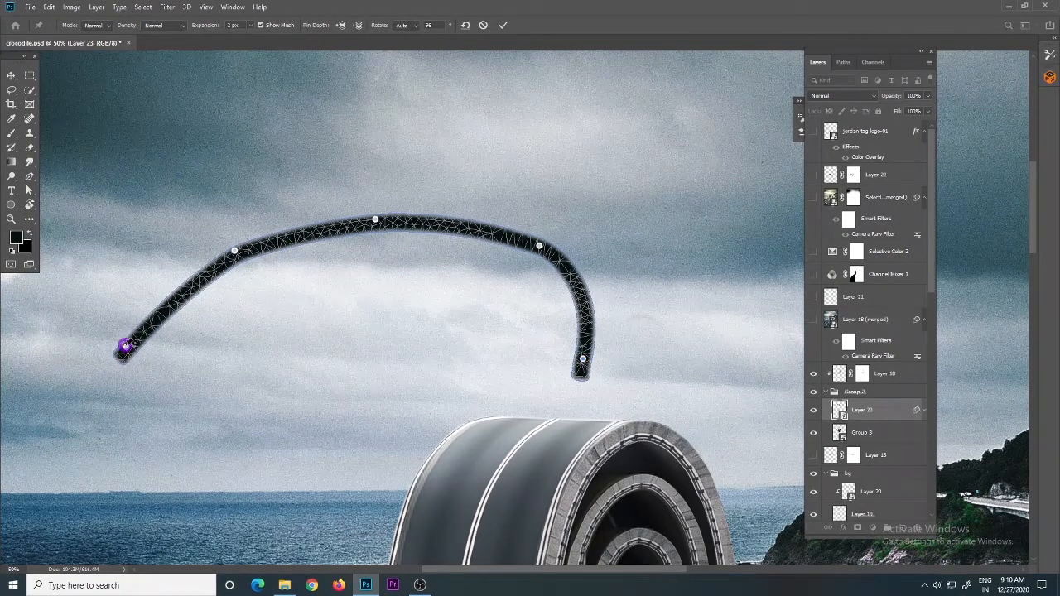
pyautogui.moveTo(125, 346); pyautogui.dragTo(185, 340)
pyautogui.hotkey('ctrl', 'z')
pyautogui.moveTo(124, 348); pyautogui.dragTo(379, 414)
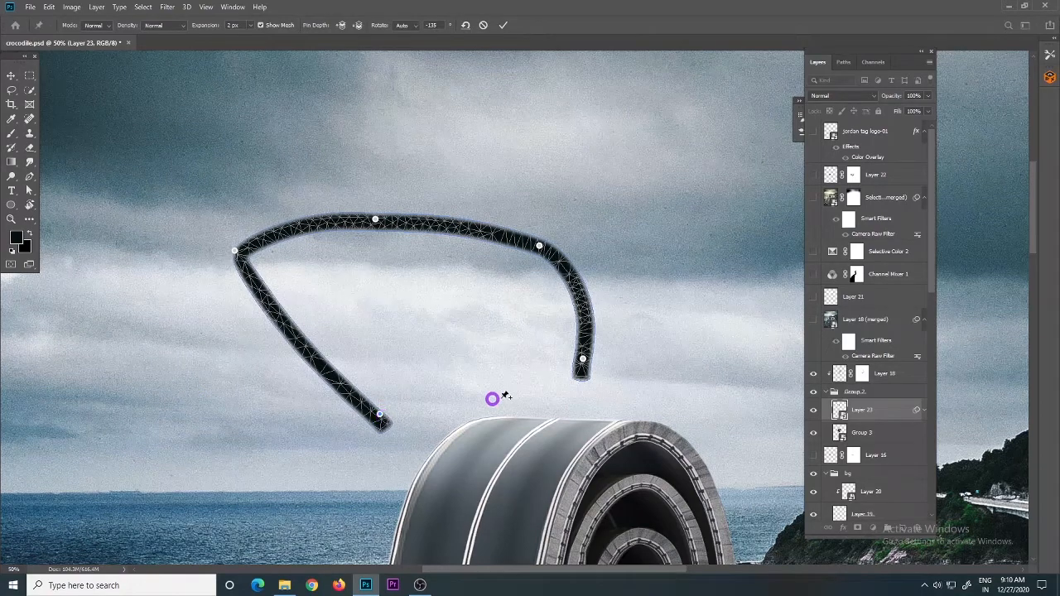
# Step: Apply the Puppet Warp and delete the black bar's layer, Layer 23
pyautogui.keyDown('alt'); pyautogui.click(531, 310); pyautogui.keyUp('alt')
pyautogui.keyDown('alt'); pyautogui.click(531, 310); pyautogui.keyUp('alt')
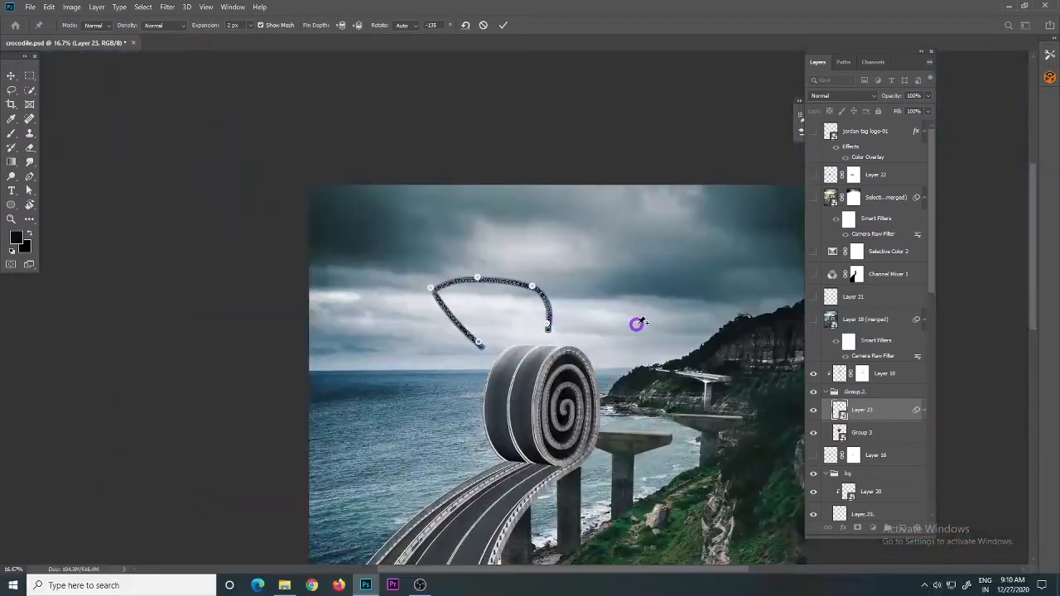
pyautogui.press('Delete')
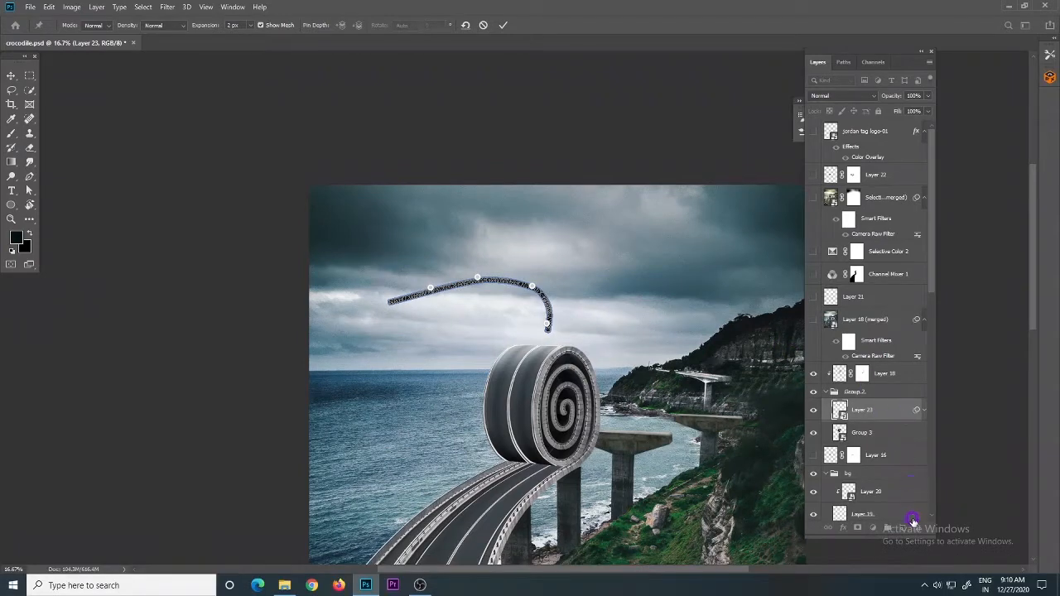
pyautogui.press('Return')
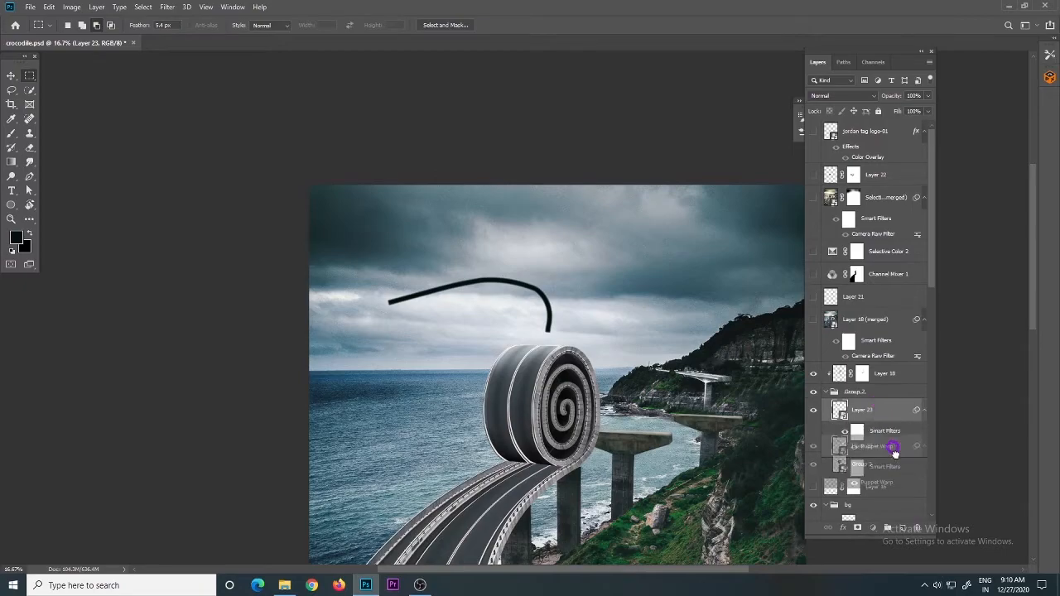
pyautogui.moveTo(918, 522); pyautogui.dragTo(919, 527)
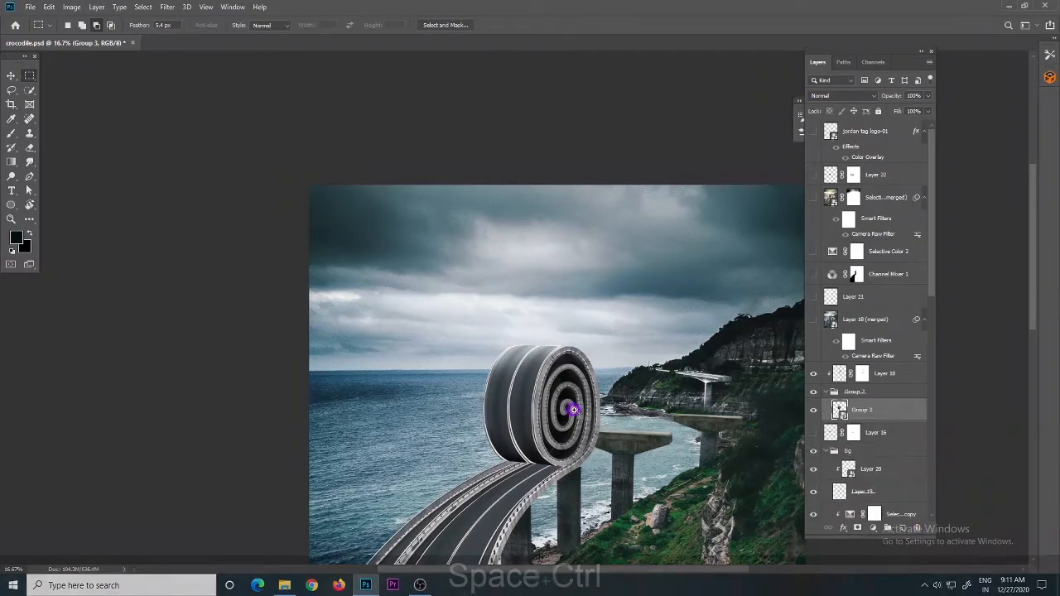
# Step: Make Layer 7, the curved railing behind the road roll, visible and toggle it off and on to compare
pyautogui.keyDown('ctrl'); pyautogui.click(573, 411); pyautogui.keyUp('ctrl')
pyautogui.keyDown('ctrl'); pyautogui.click(555, 454); pyautogui.keyUp('ctrl')
pyautogui.moveTo(553, 445); pyautogui.dragTo(530, 307)
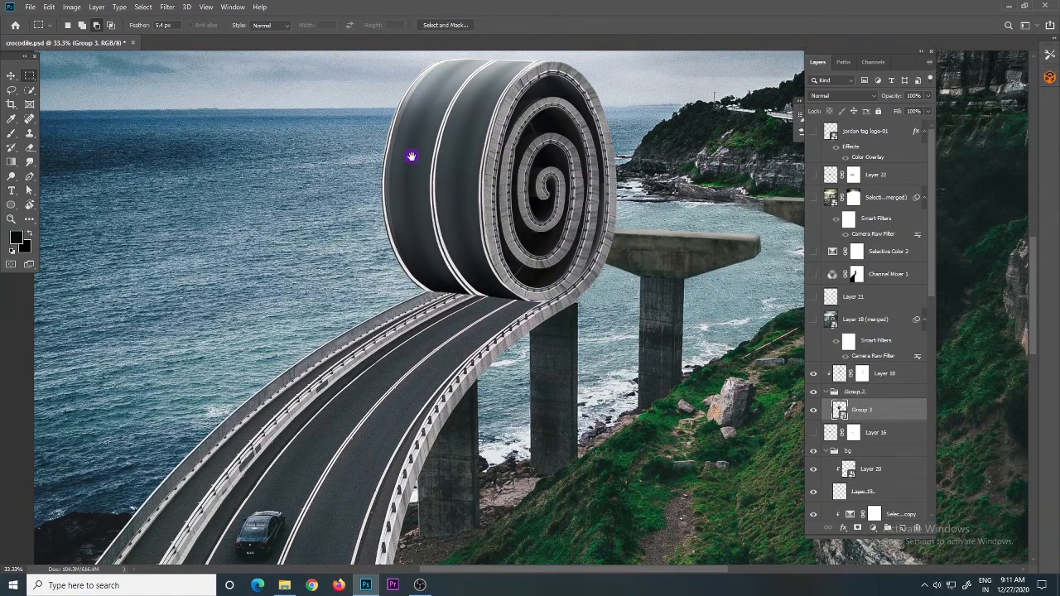
pyautogui.moveTo(411, 156); pyautogui.dragTo(463, 166)
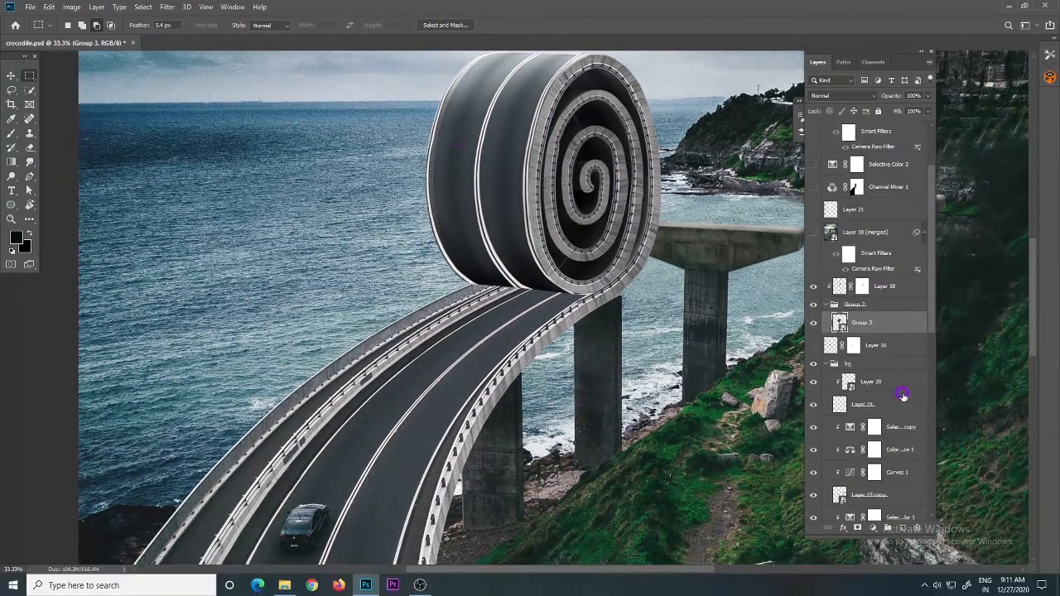
pyautogui.scroll(-5, 903, 395)
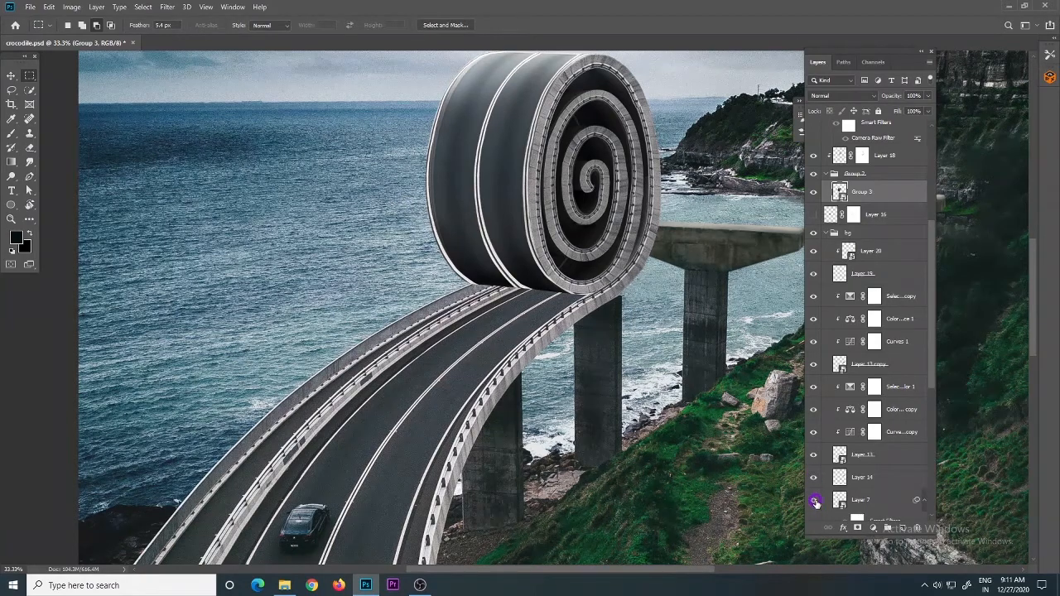
pyautogui.click(815, 501)
pyautogui.hotkey('ctrl', '-')
pyautogui.moveTo(539, 286); pyautogui.dragTo(485, 327)
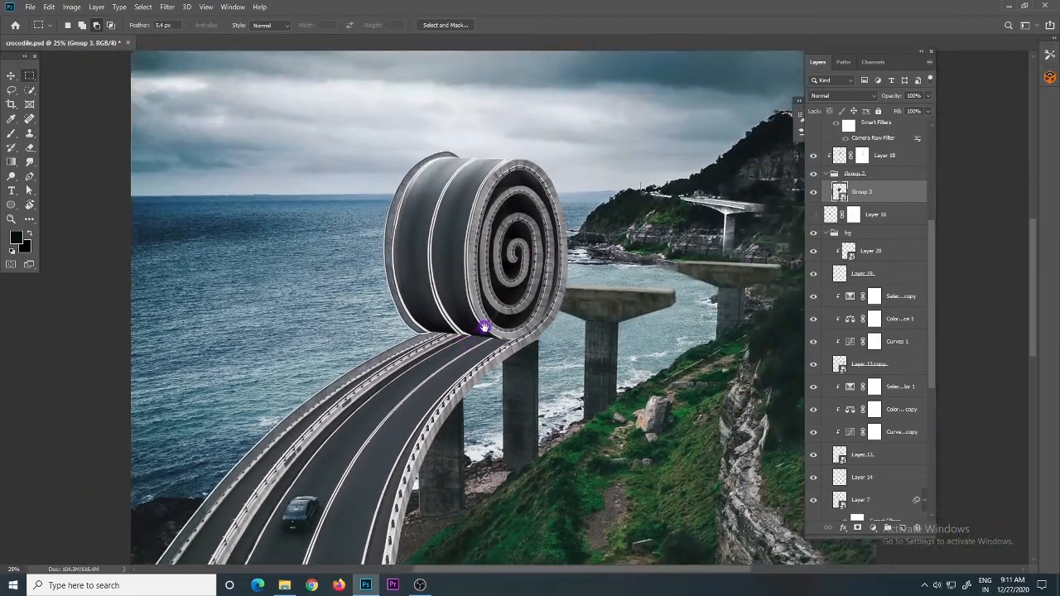
pyautogui.click(812, 502)
pyautogui.click(812, 502)
pyautogui.keyDown('ctrl'); pyautogui.keyDown('alt'); pyautogui.click(501, 331); pyautogui.keyUp('alt'); pyautogui.keyUp('ctrl')
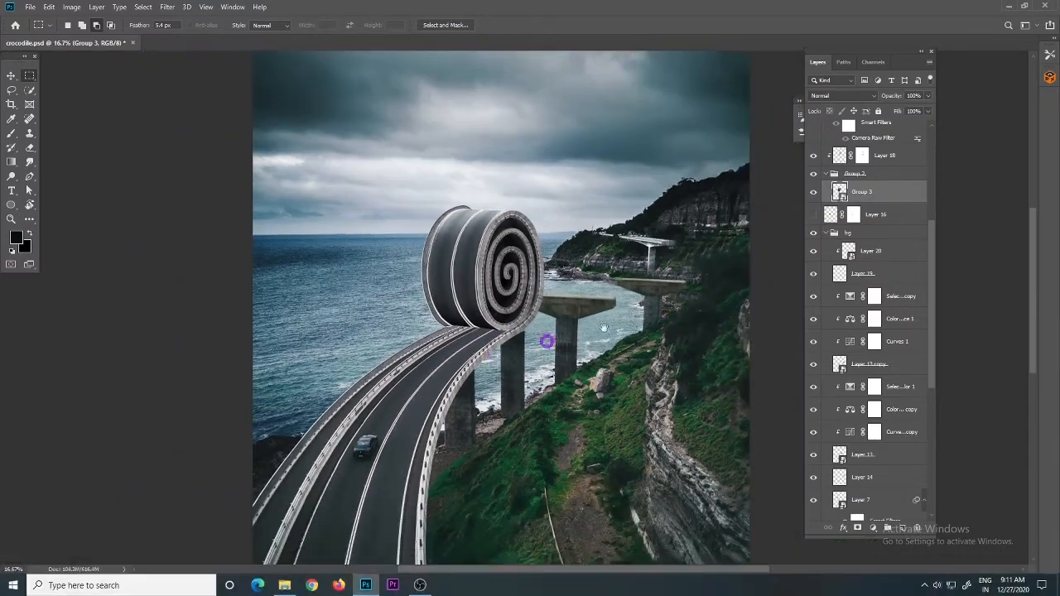
# Step: Make Layer 16 below the road roll visible and select the bg group
pyautogui.scroll(-5, 852, 385)
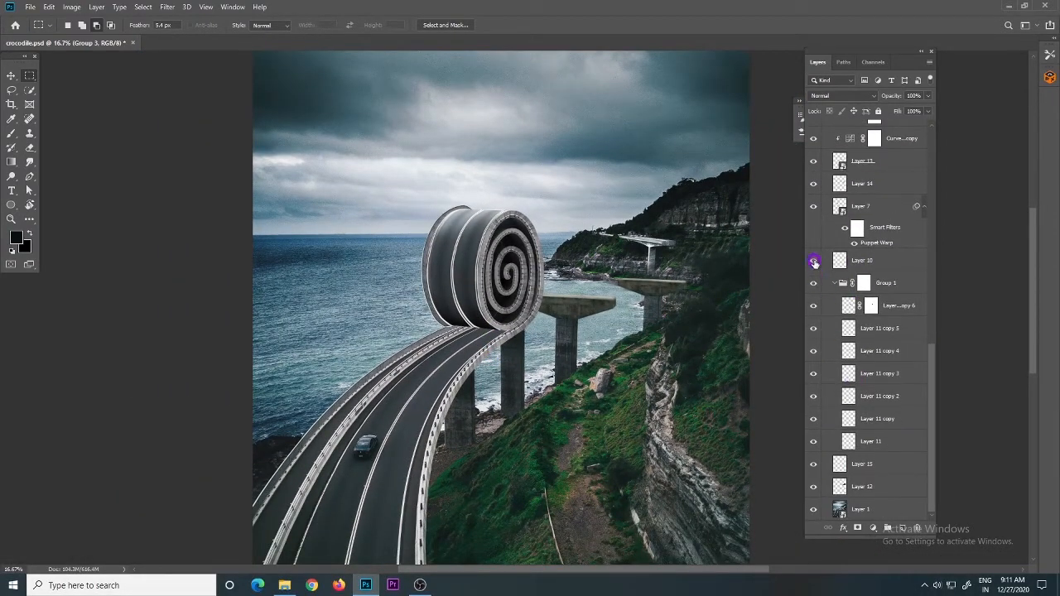
pyautogui.scroll(4, 837, 446)
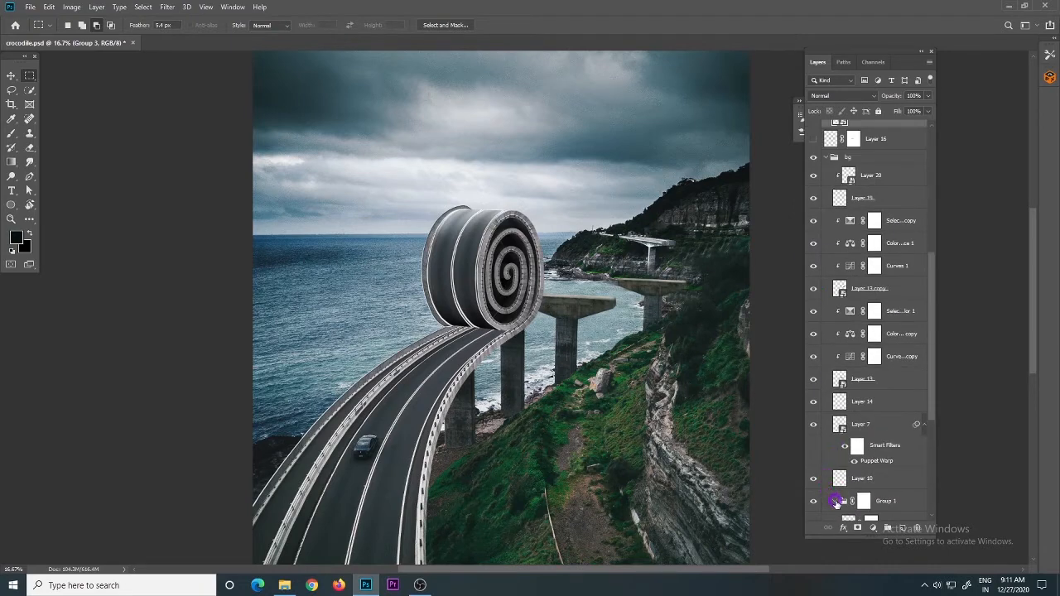
pyautogui.scroll(3, 852, 406)
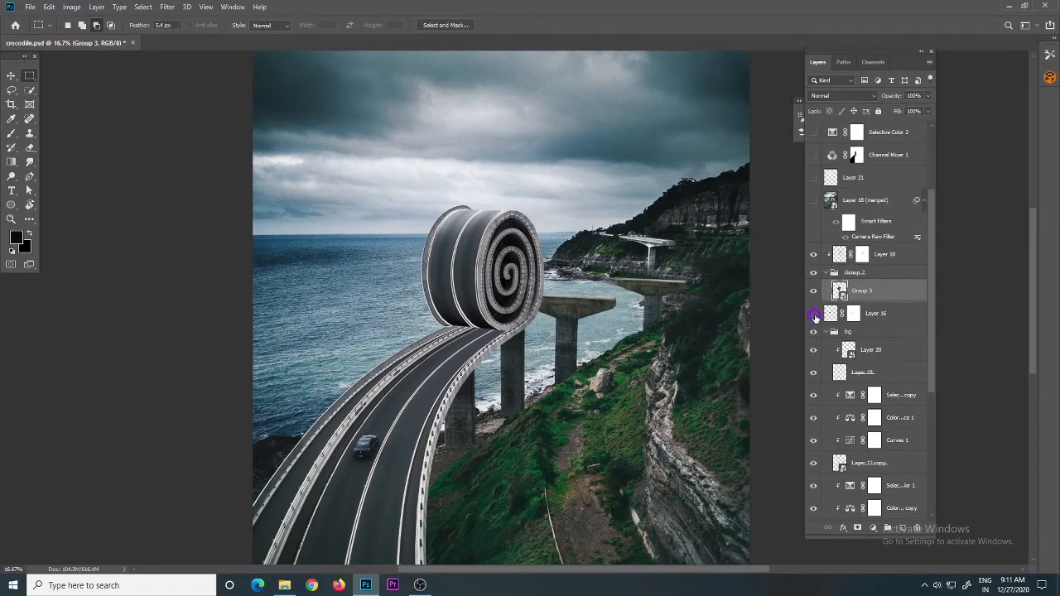
pyautogui.click(814, 315)
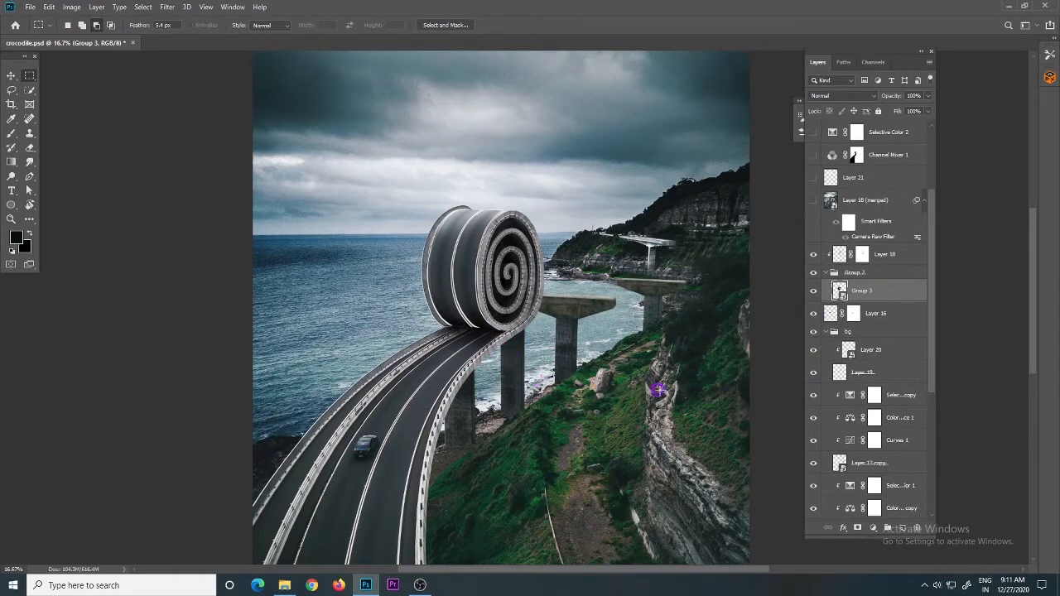
pyautogui.click(821, 329)
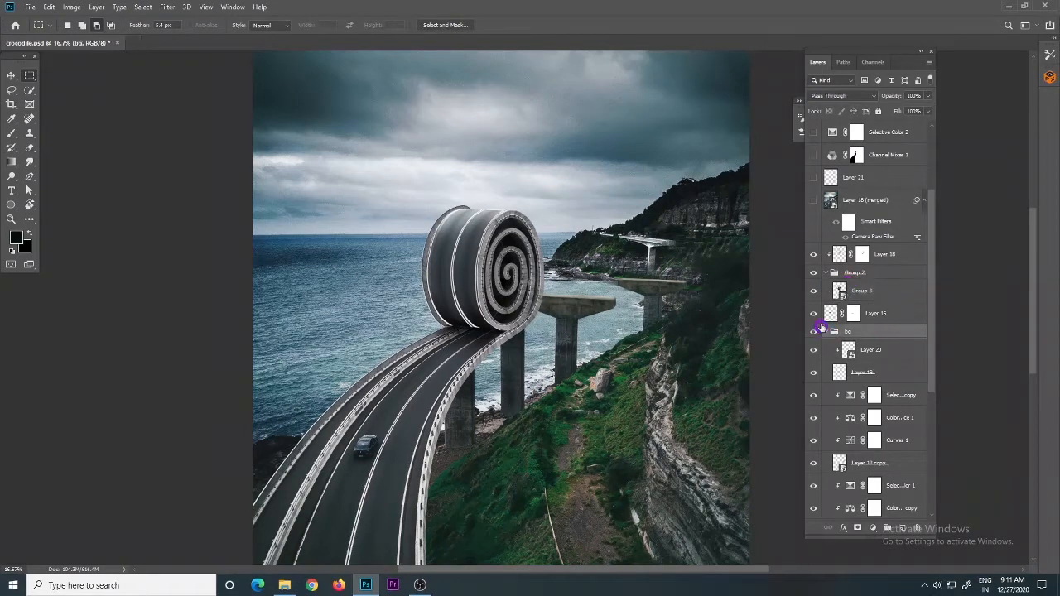
# Step: Collapse Group 2 and the bg group, and select all layers from bg up to Layer 18
pyautogui.click(824, 273)
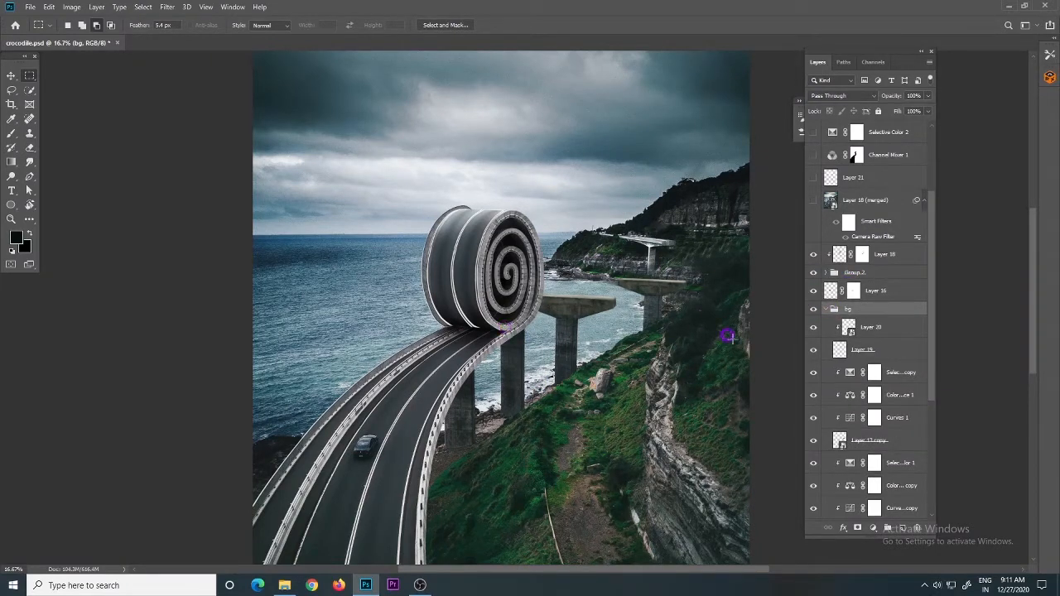
pyautogui.scroll(2, 840, 373)
pyautogui.scroll(-2, 840, 373)
pyautogui.click(824, 309)
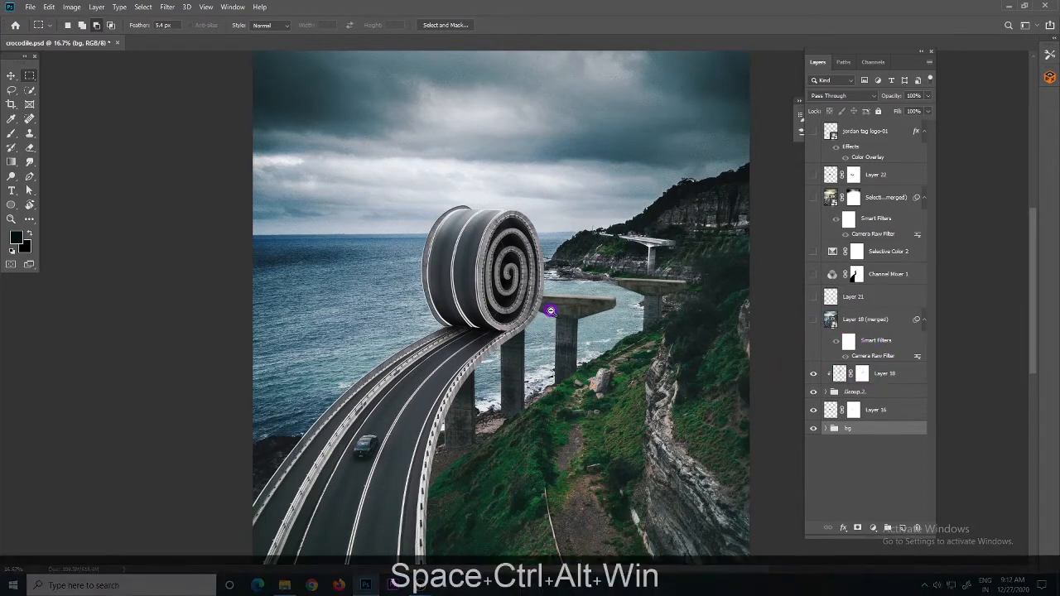
pyautogui.scroll(-3, 563, 313)
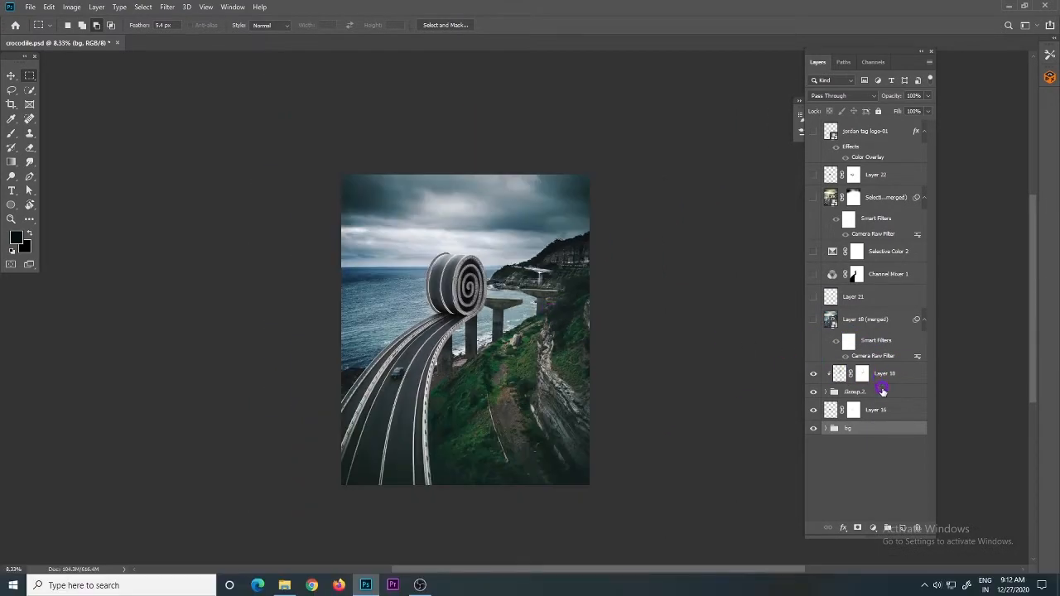
pyautogui.keyDown('shift'); pyautogui.click(880, 373); pyautogui.keyUp('shift')
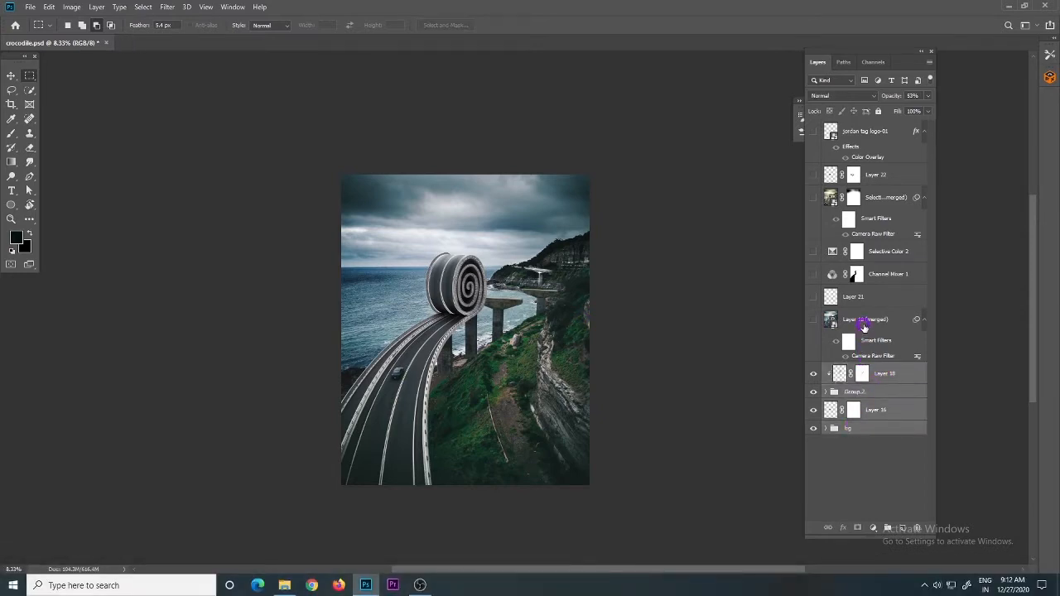
# Step: Make Layer 18 (merged), the Camera Raw graded copy, visible and toggle it off and on to compare
pyautogui.click(814, 321)
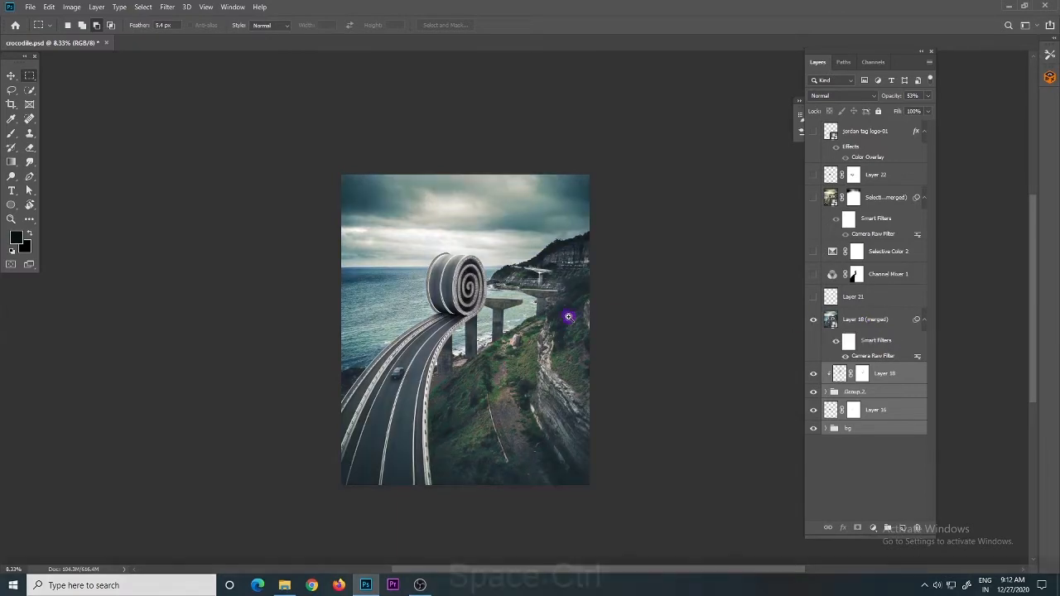
pyautogui.keyDown('ctrl'); pyautogui.click(504, 311); pyautogui.keyUp('ctrl')
pyautogui.keyDown('ctrl'); pyautogui.keyDown('alt'); pyautogui.click(577, 341); pyautogui.keyUp('alt'); pyautogui.keyUp('ctrl')
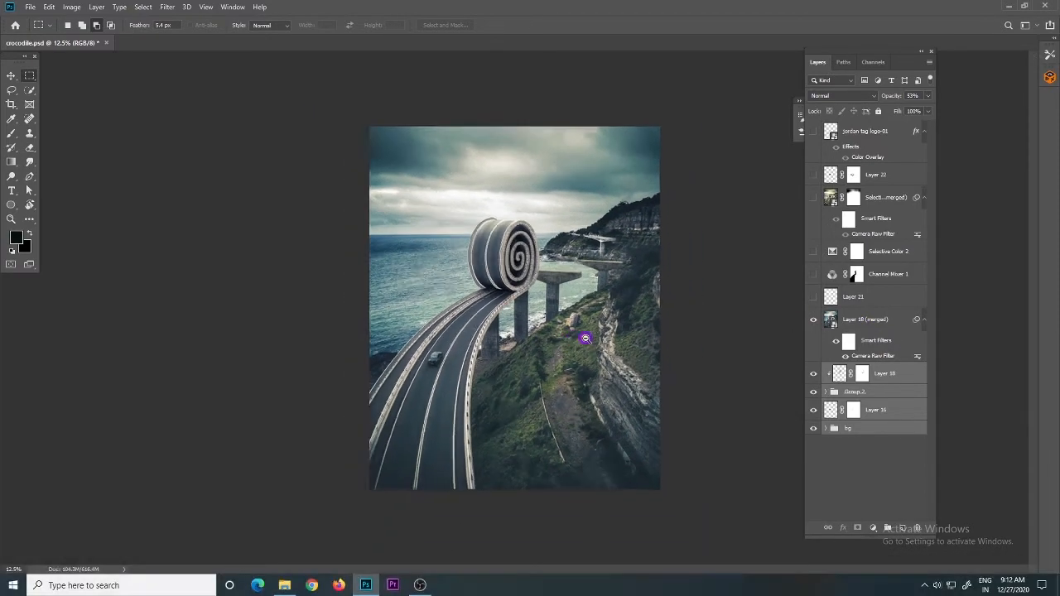
pyautogui.keyDown('ctrl'); pyautogui.click(587, 332); pyautogui.keyUp('ctrl')
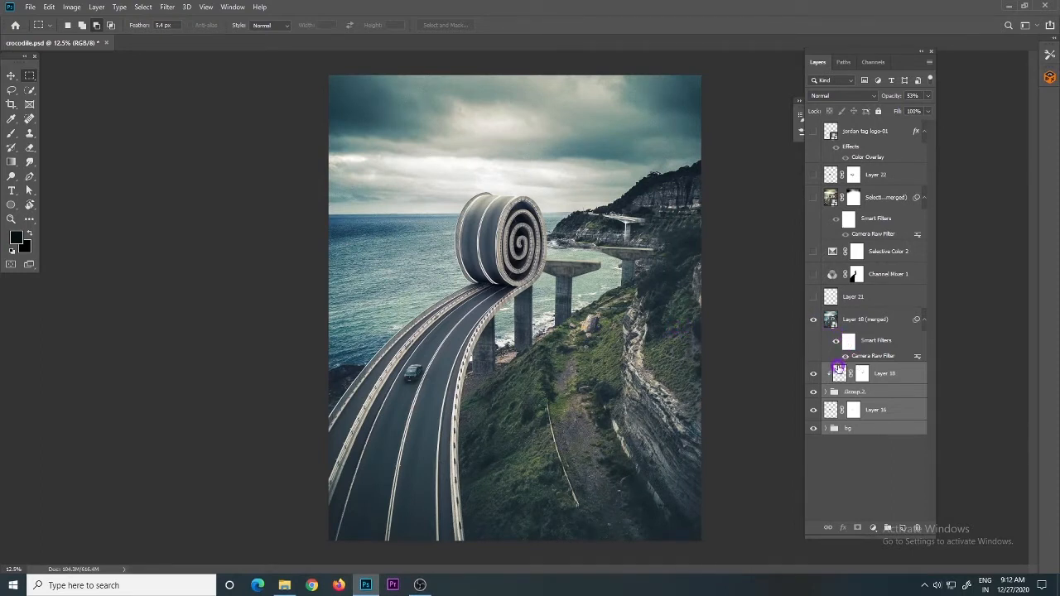
pyautogui.click(810, 321)
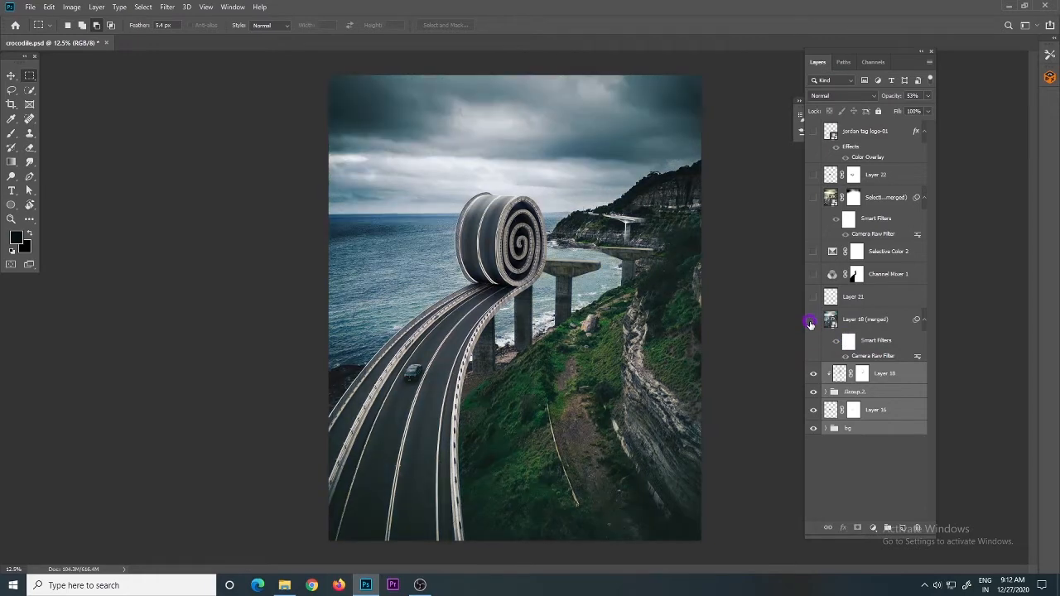
pyautogui.click(810, 321)
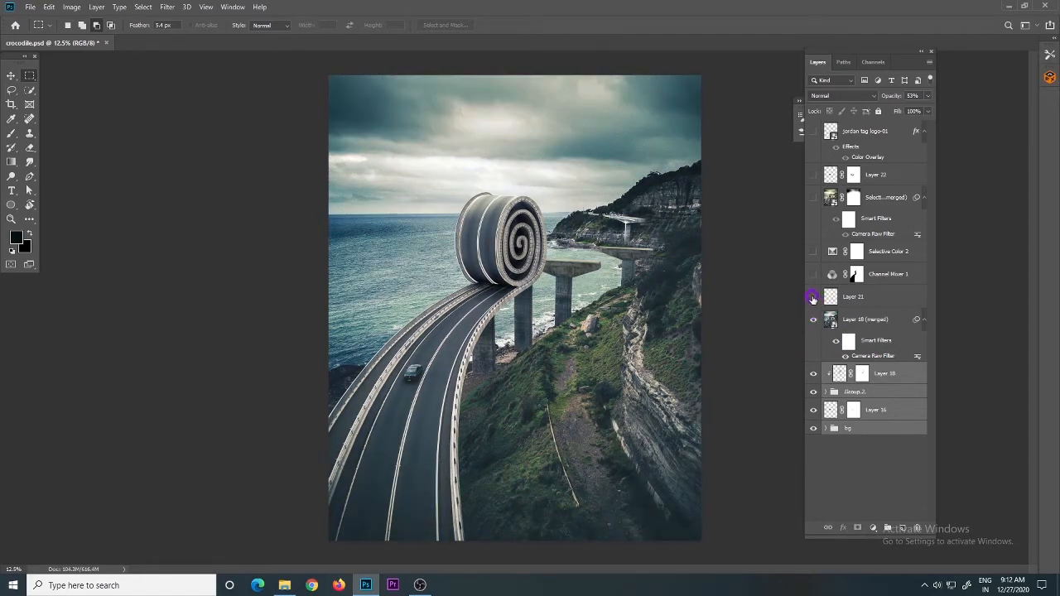
# Step: Turn on Layer 21 and the Channel Mixer 1 and Selective Color 2 adjustment layers above the graded copy
pyautogui.click(812, 298)
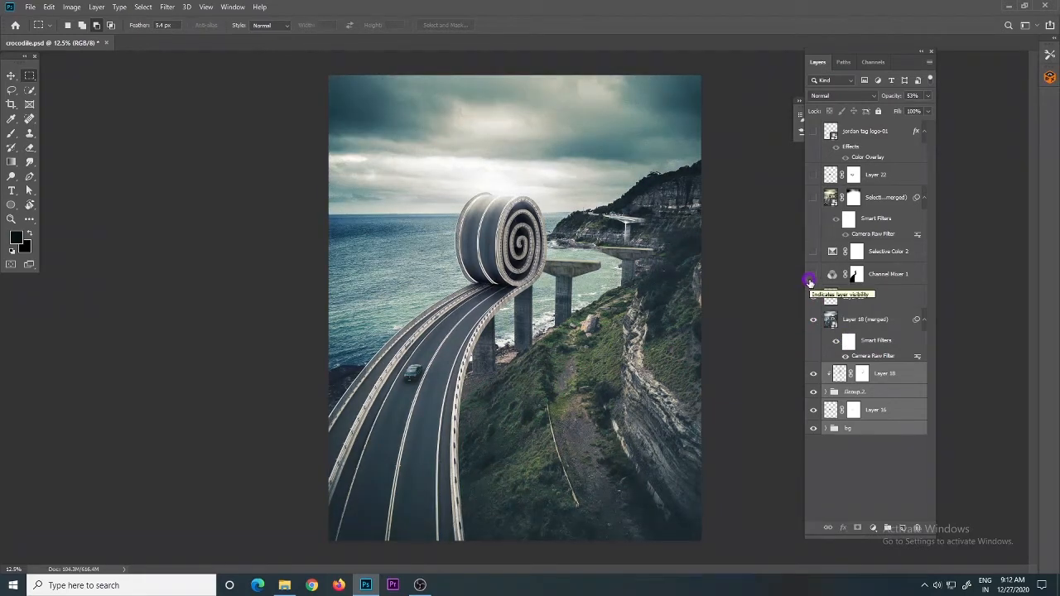
pyautogui.click(811, 277)
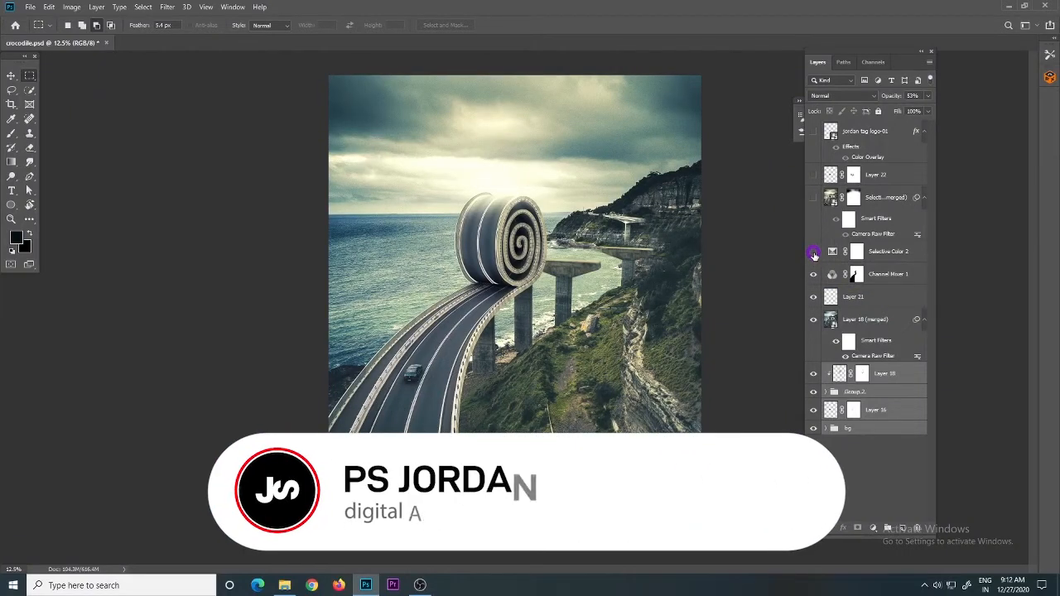
pyautogui.click(814, 251)
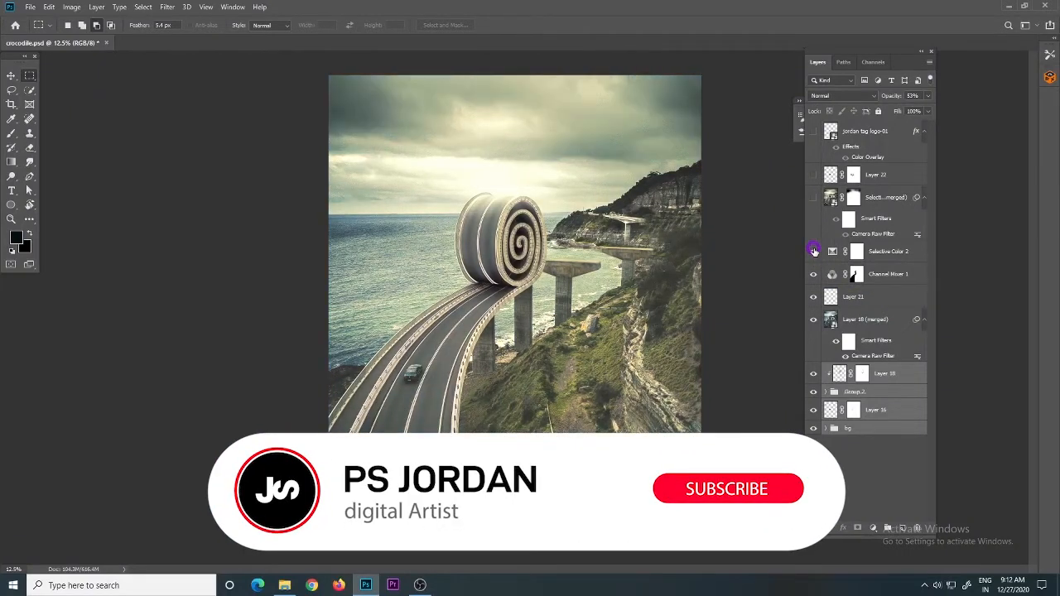
# Step: Make the masked merged layer above Selective Color 2 and Layer 22 visible, and view the whole composite
pyautogui.click(813, 199)
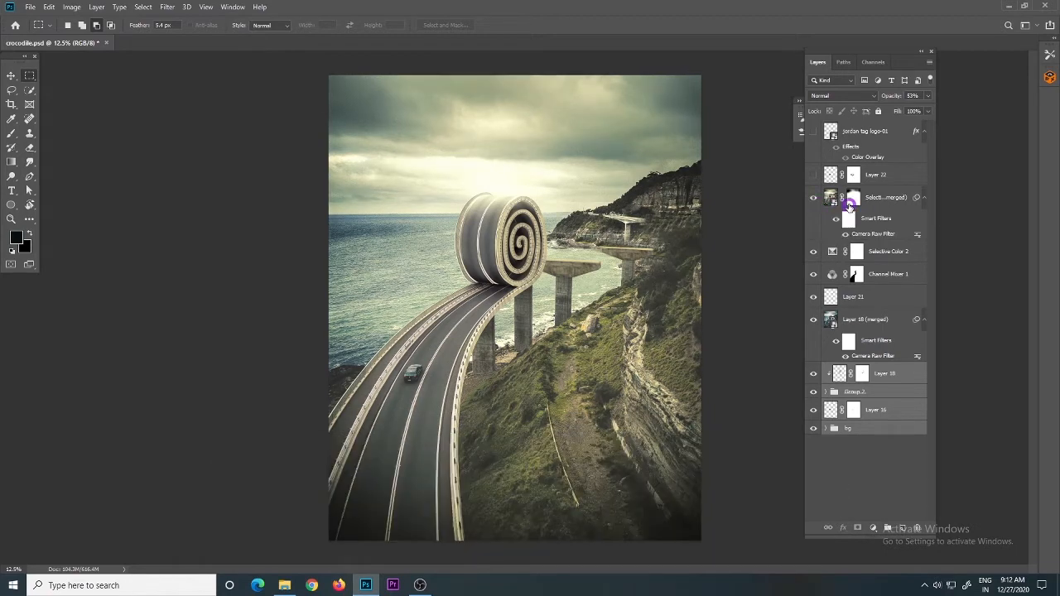
pyautogui.click(813, 174)
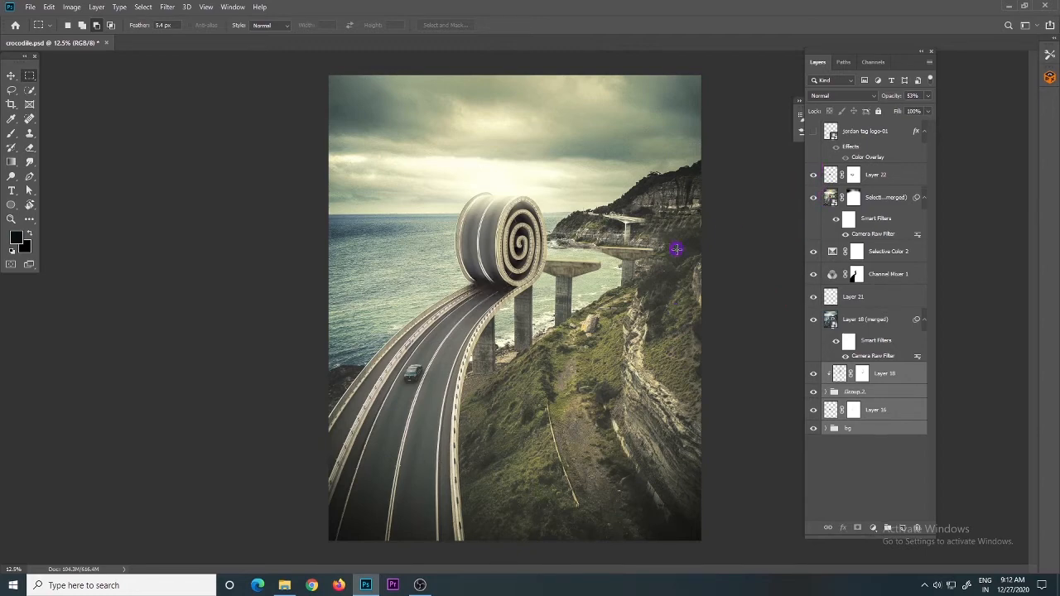
pyautogui.keyDown('ctrl'); pyautogui.keyDown('alt'); pyautogui.click(567, 304); pyautogui.keyUp('alt'); pyautogui.keyUp('ctrl')
pyautogui.keyDown('ctrl'); pyautogui.click(567, 303); pyautogui.keyUp('ctrl')
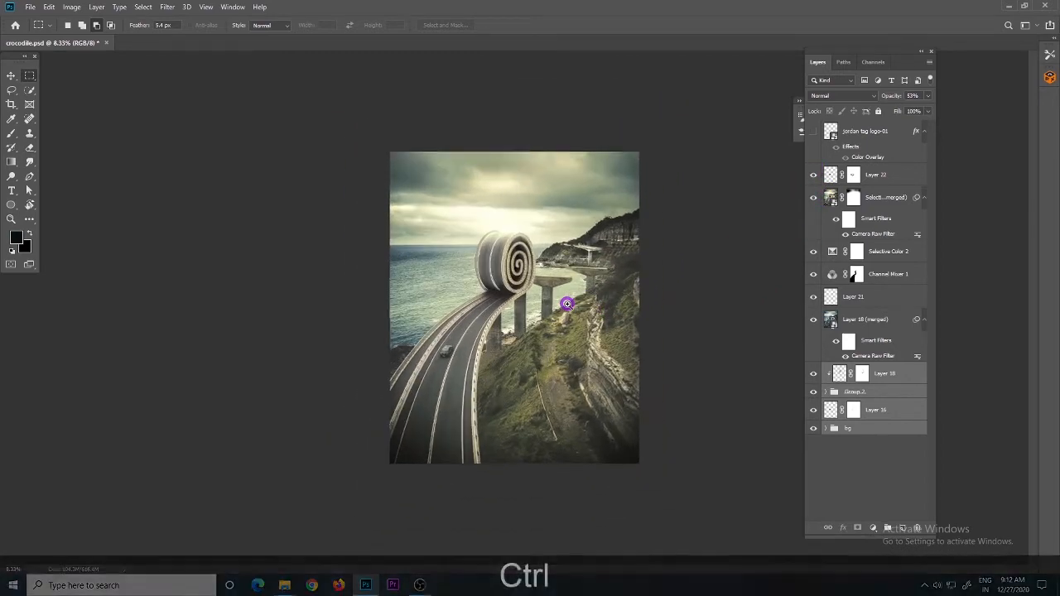
pyautogui.keyDown('ctrl'); pyautogui.click(564, 303); pyautogui.keyUp('ctrl')
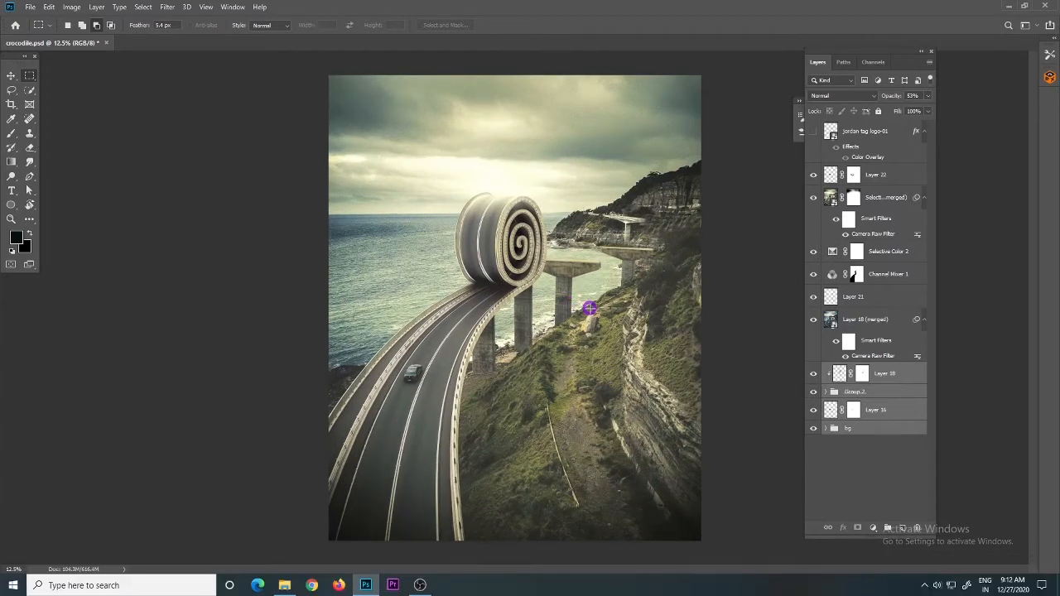